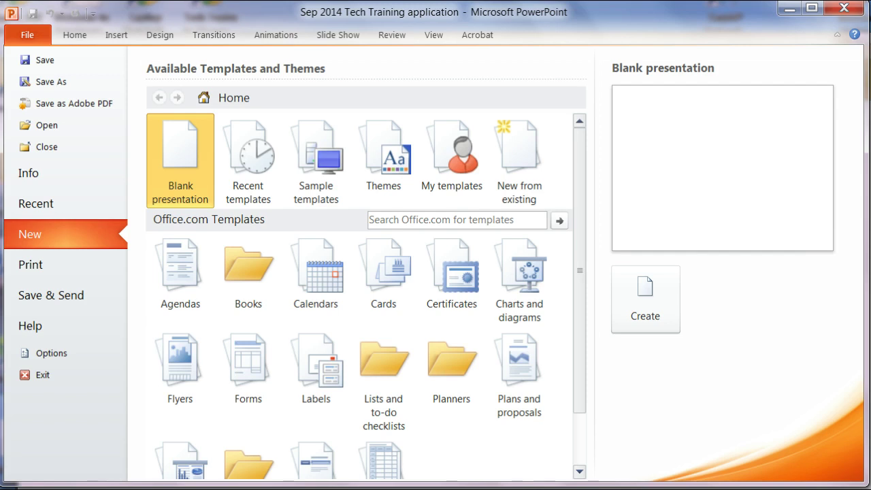
Create a new blank presentation
double_click(184, 171)
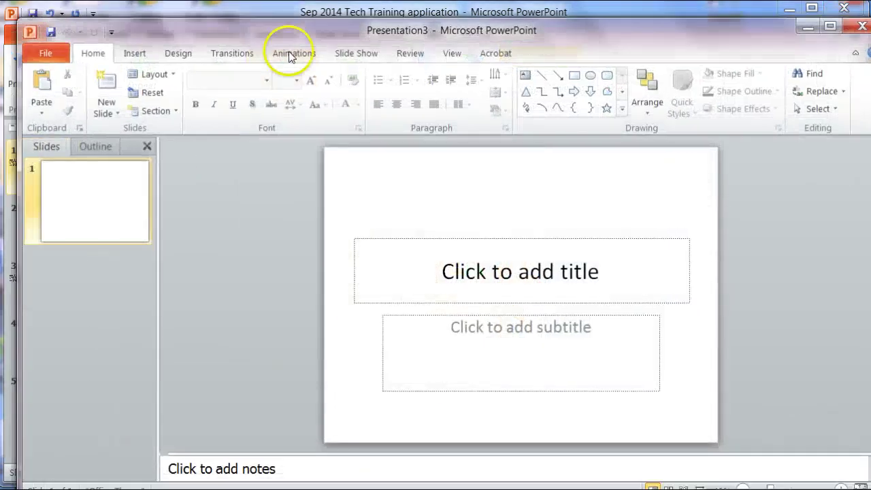
double_click(293, 34)
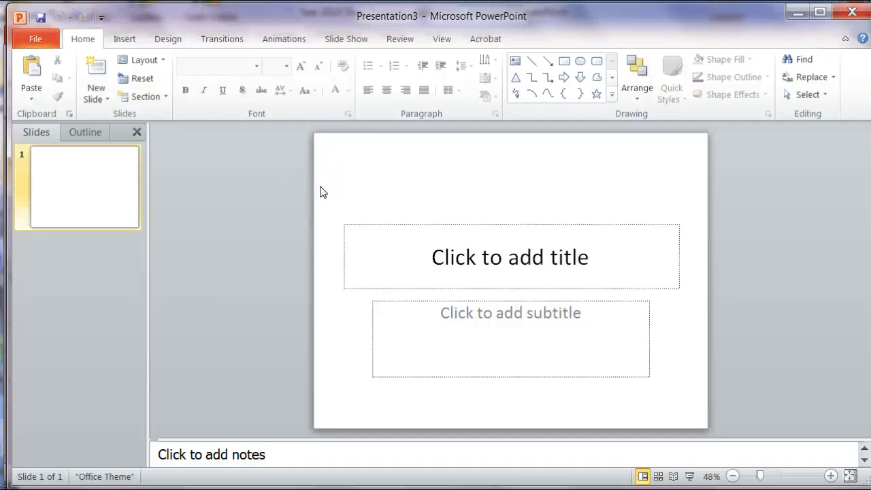
click(325, 185)
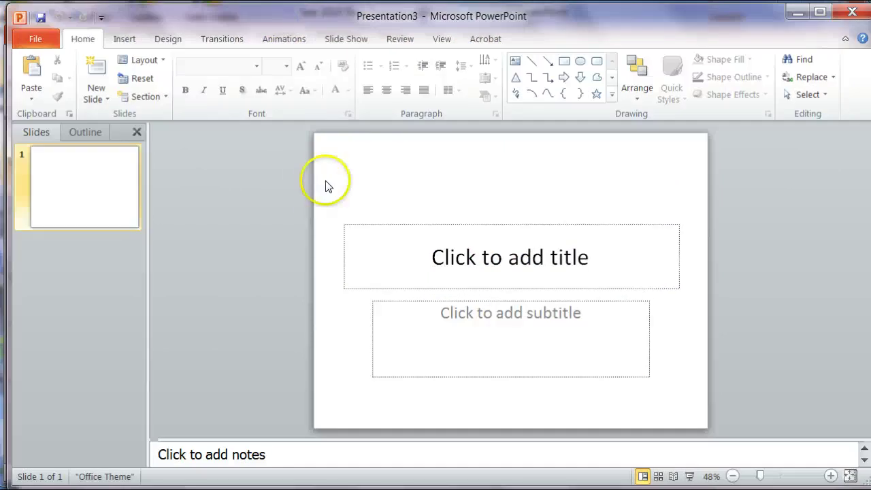
Look through the full gallery of built-in design themes, previewing Apothecary on the title slide
click(164, 39)
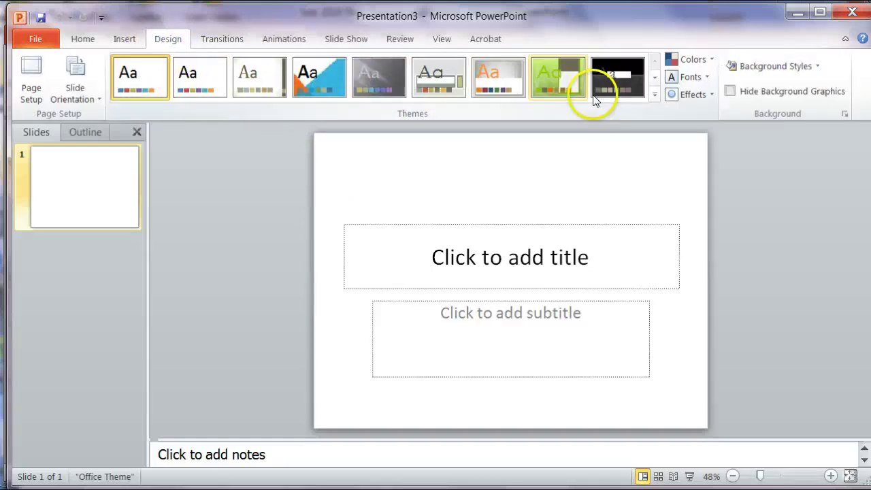
click(654, 97)
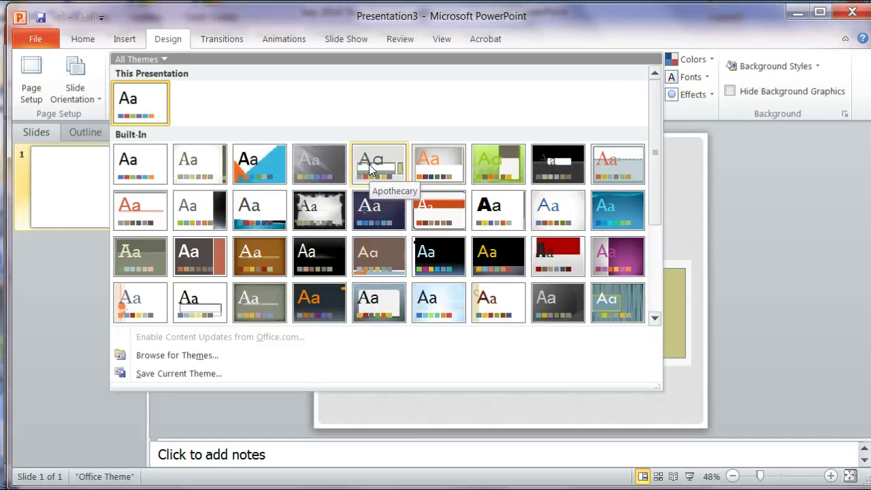
click(164, 40)
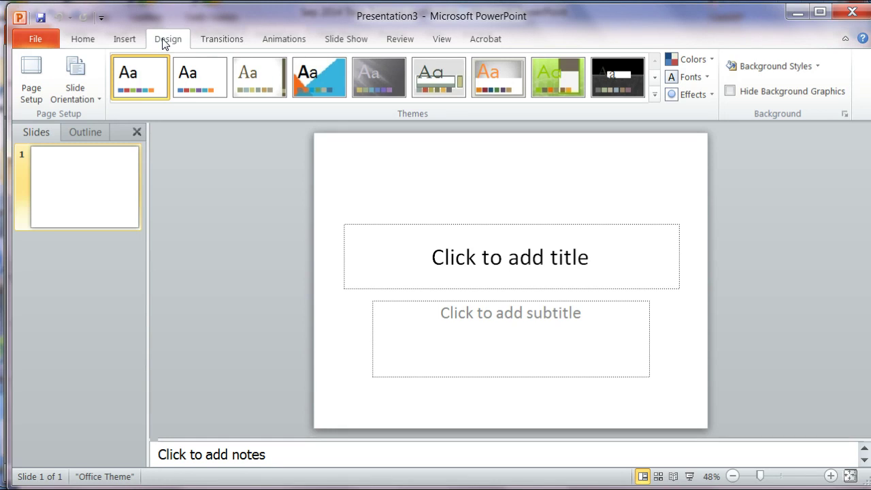
click(207, 63)
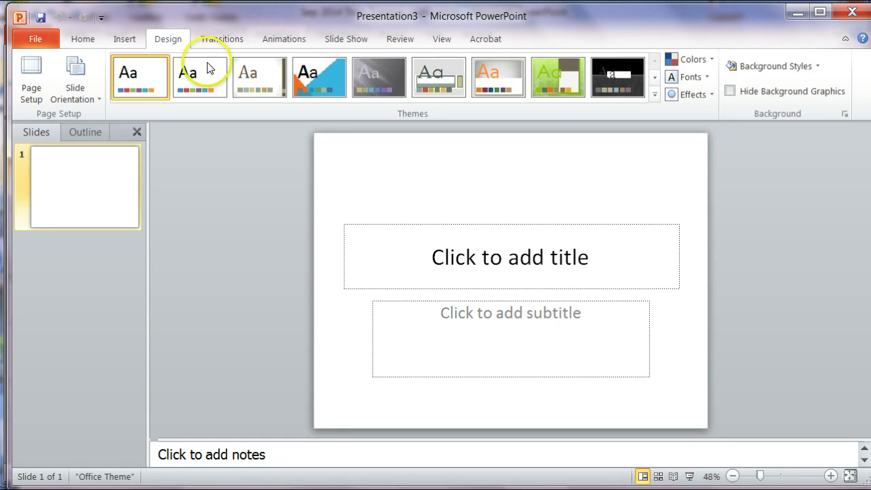
click(655, 193)
Switch to Google Chrome and search Google Images for "powerpoint background"
key(alt+Tab)
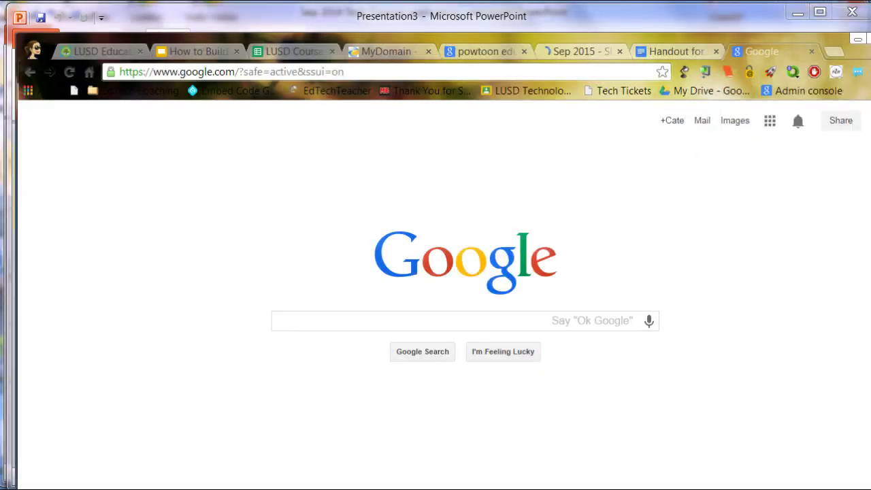
double_click(491, 32)
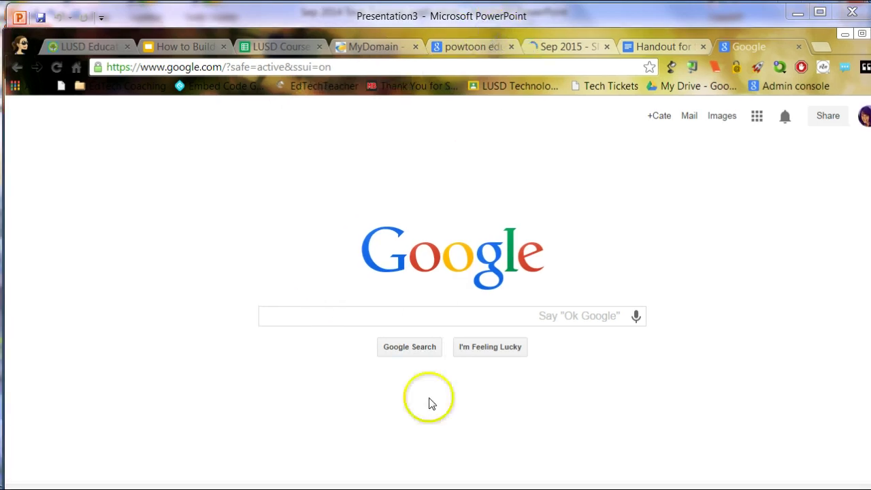
click(307, 316)
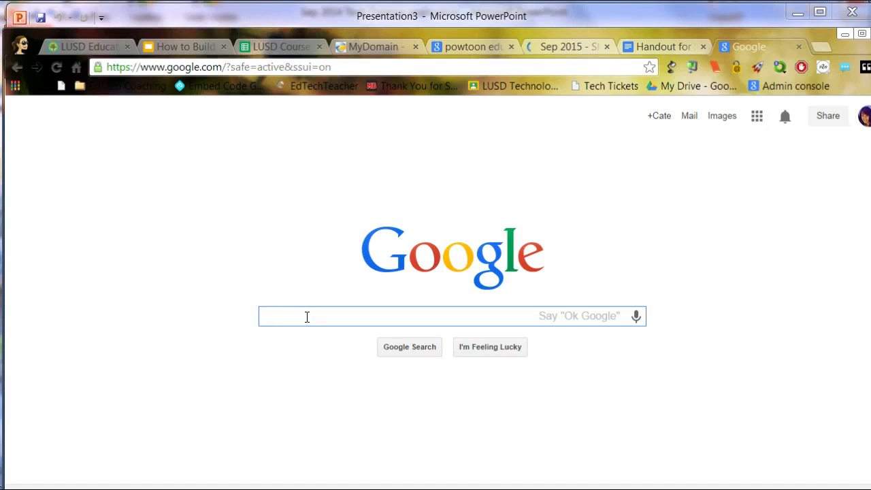
click(722, 120)
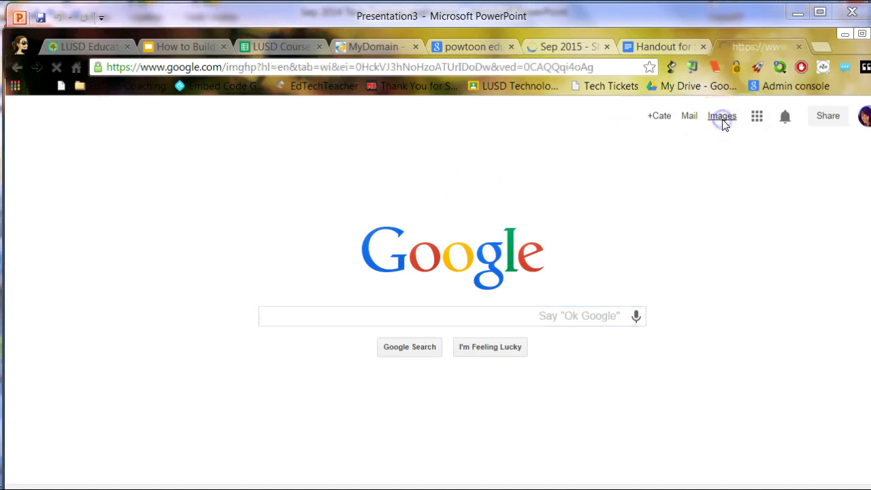
click(373, 316)
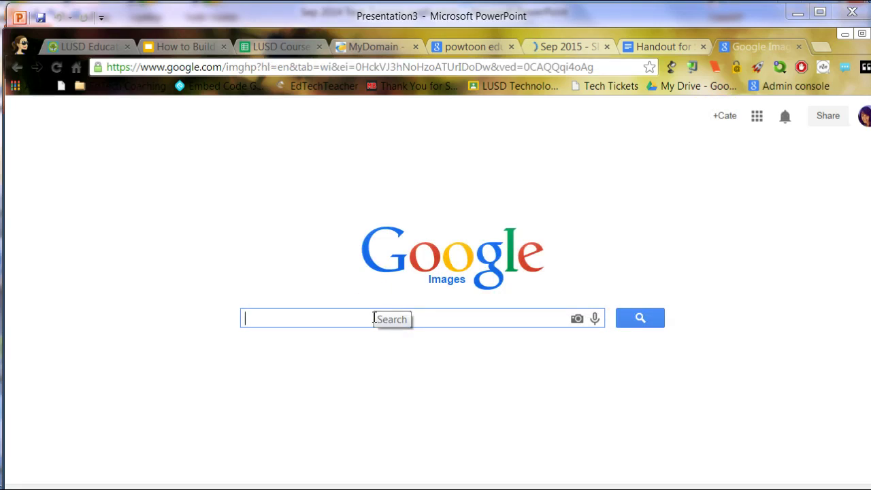
text(powerpoint)
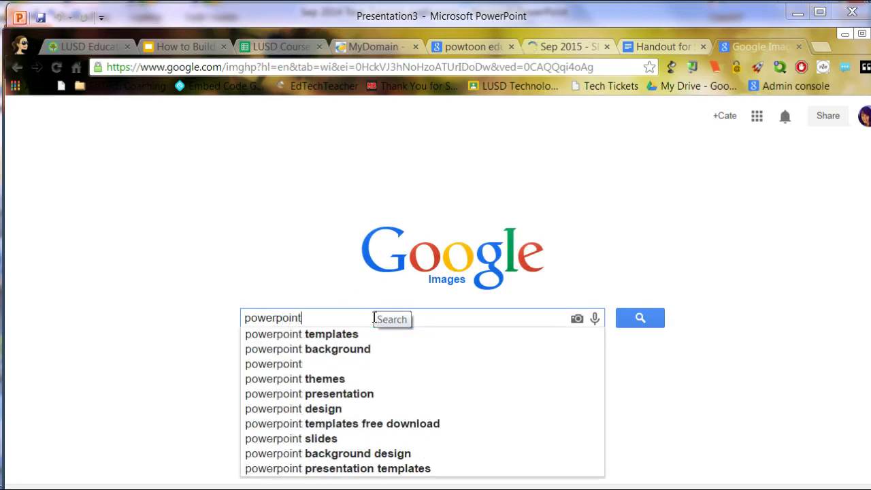
text( bac)
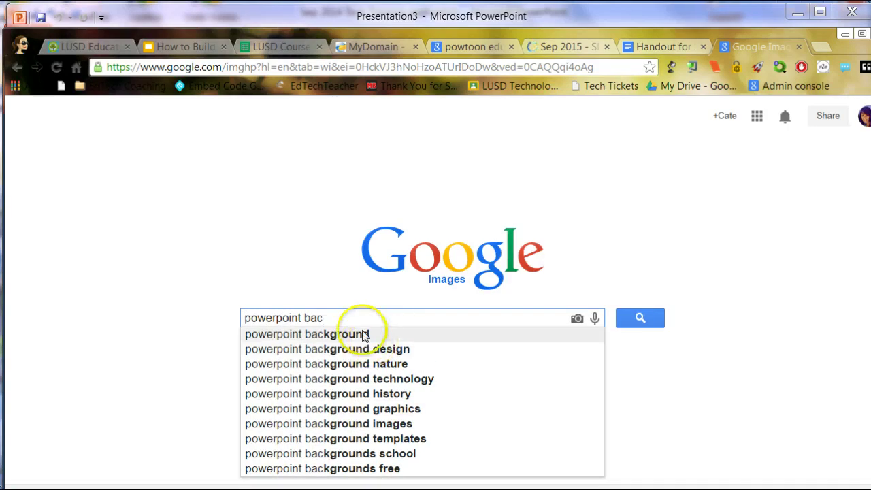
click(362, 335)
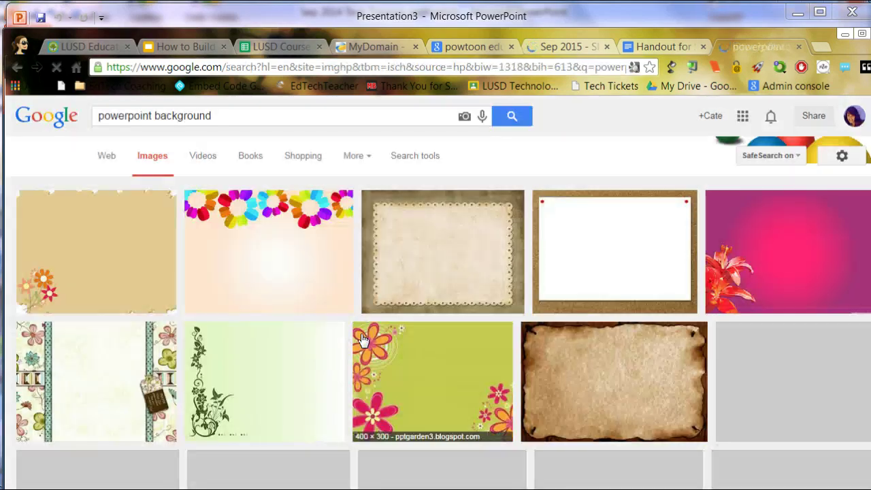
Look through the background image results, previewing the light blue one with four cartoon characters
scroll(362, 339, down, 2)
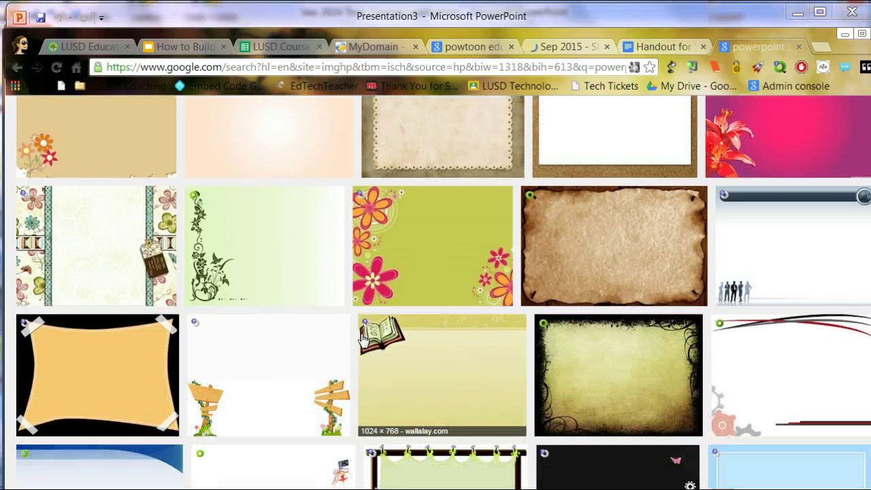
scroll(361, 338, down, 1)
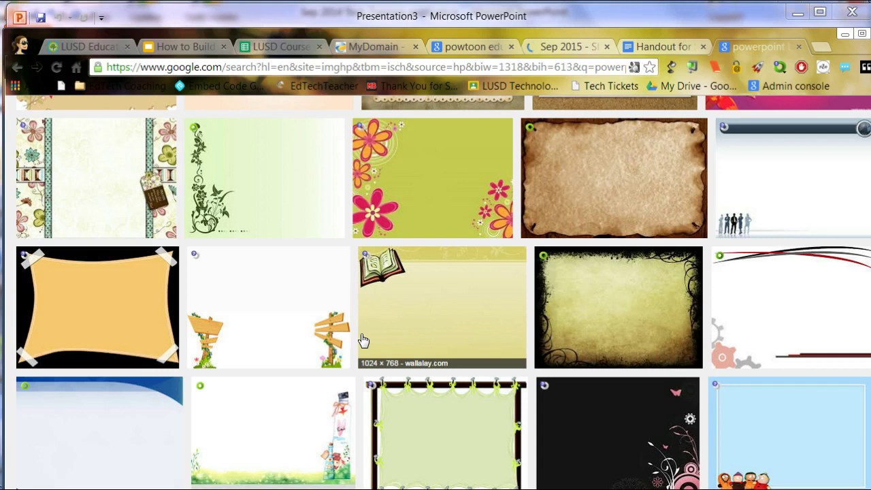
scroll(363, 340, down, 1)
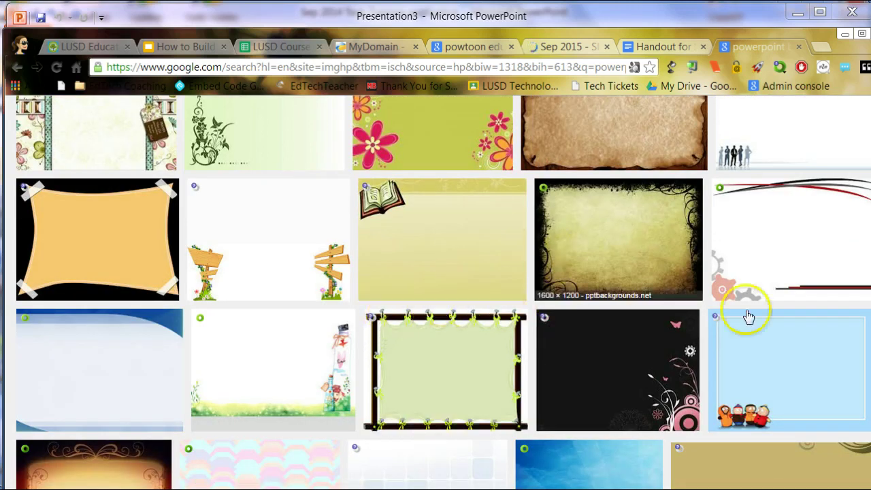
click(739, 345)
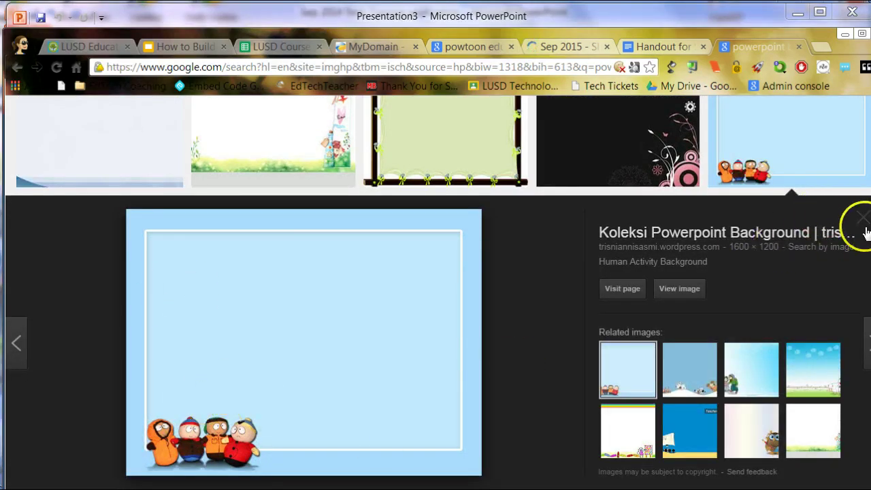
click(863, 218)
scroll(272, 320, up, 2)
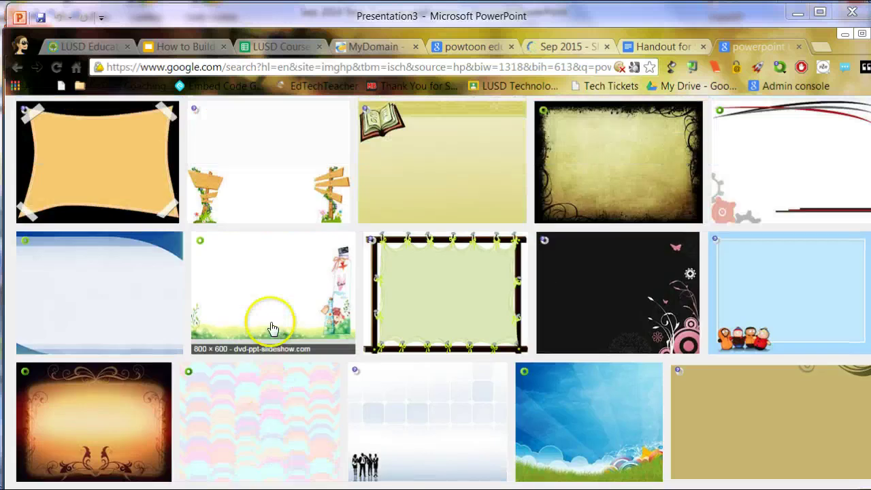
scroll(272, 310, up, 1)
scroll(381, 252, up, 3)
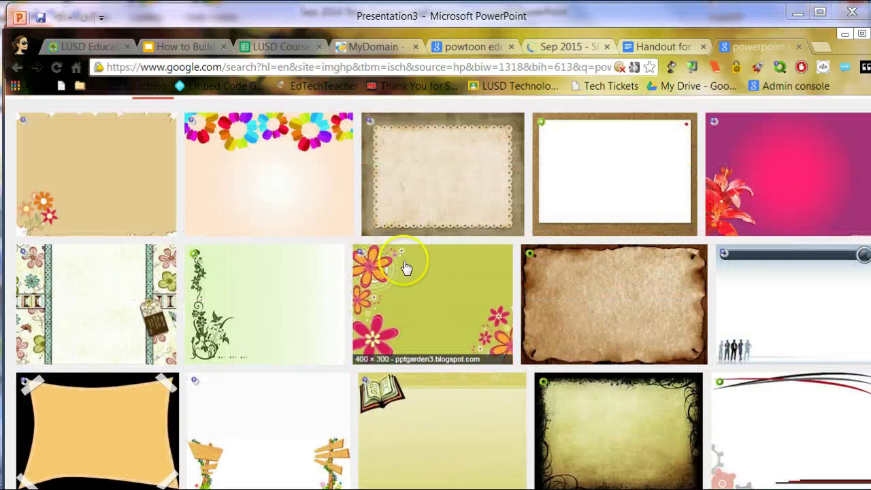
Start saving the green background image with pink and orange flowers, choosing the Desktop Images folder on the Desktop as location
click(404, 267)
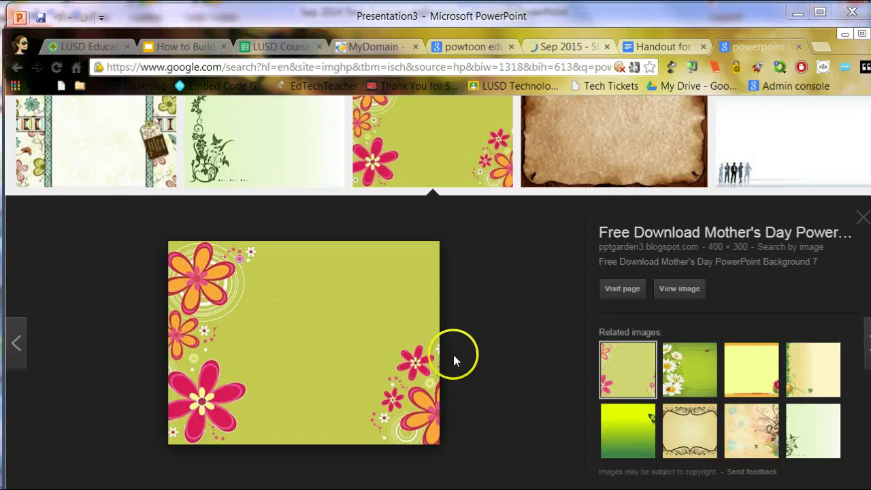
right_click(307, 297)
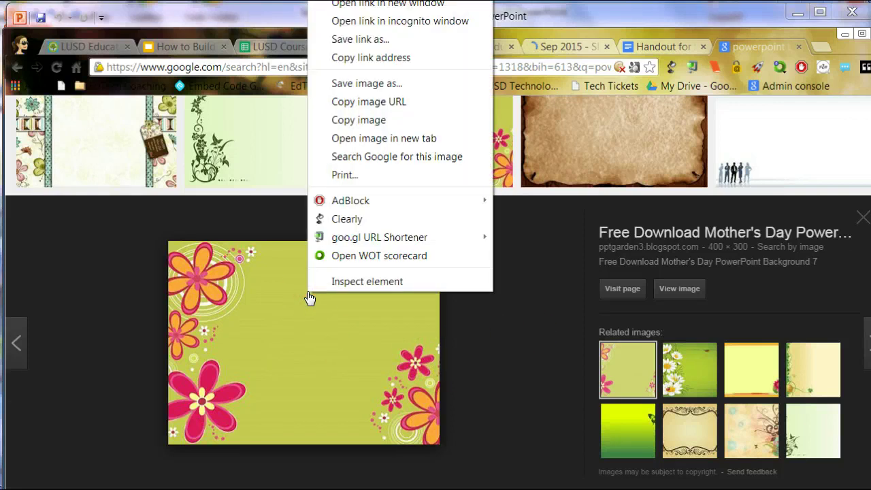
click(387, 85)
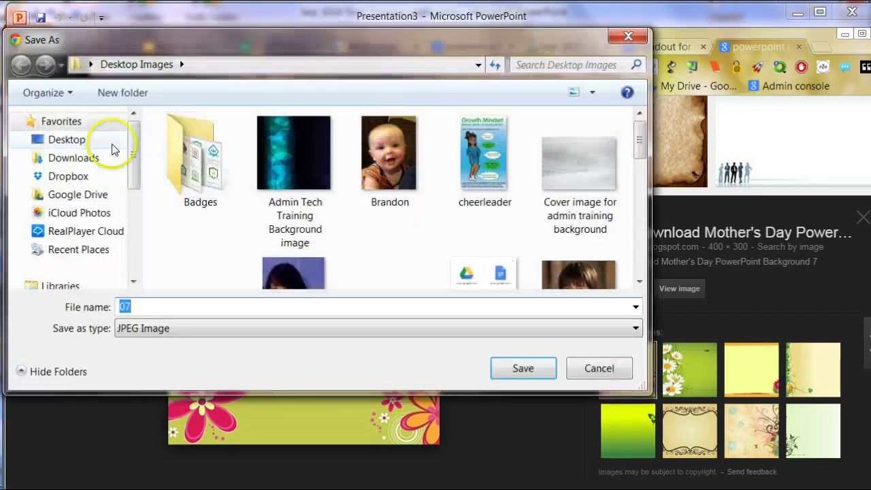
click(81, 149)
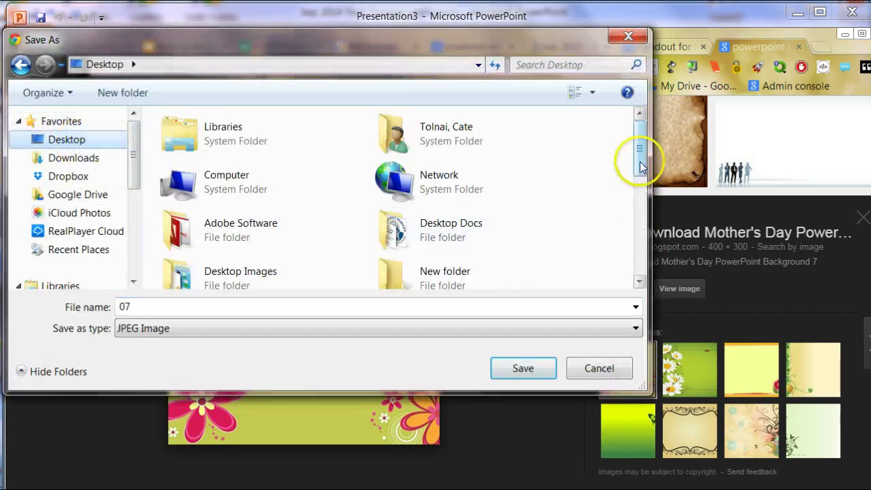
drag(642, 168, 642, 184)
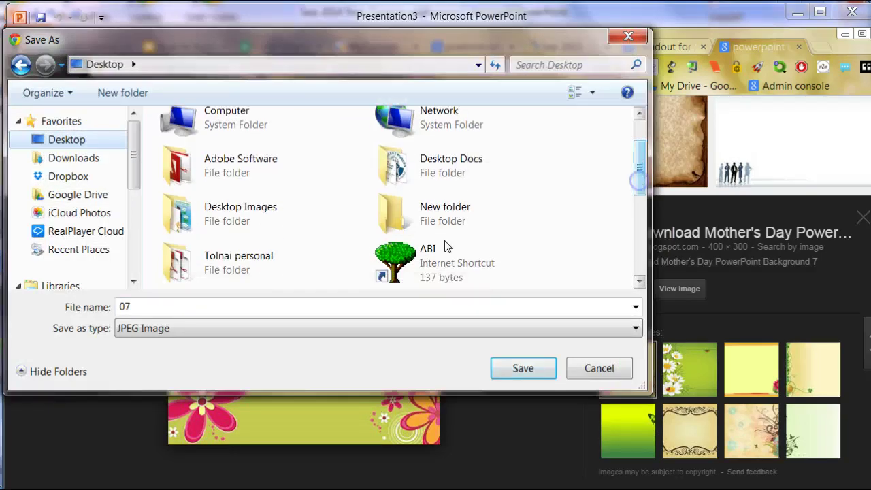
click(211, 219)
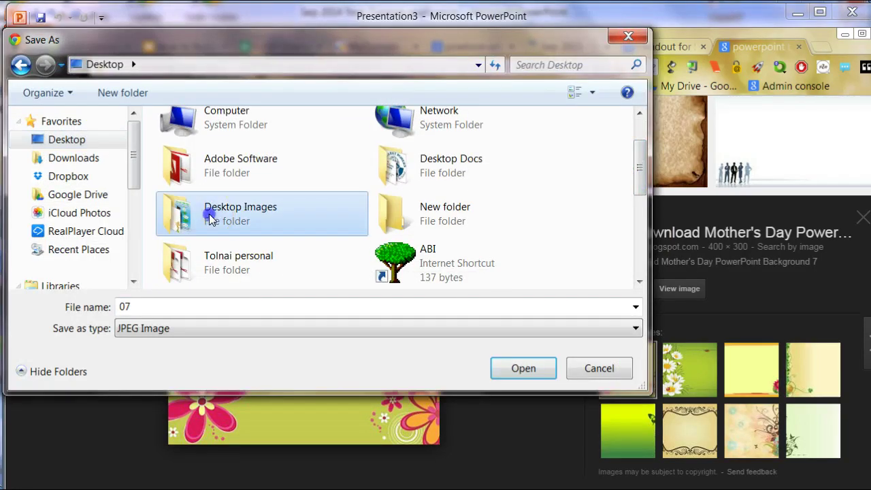
double_click(211, 219)
Create a folder named "Powerpoint" inside Desktop Images and open it as the save location
click(140, 92)
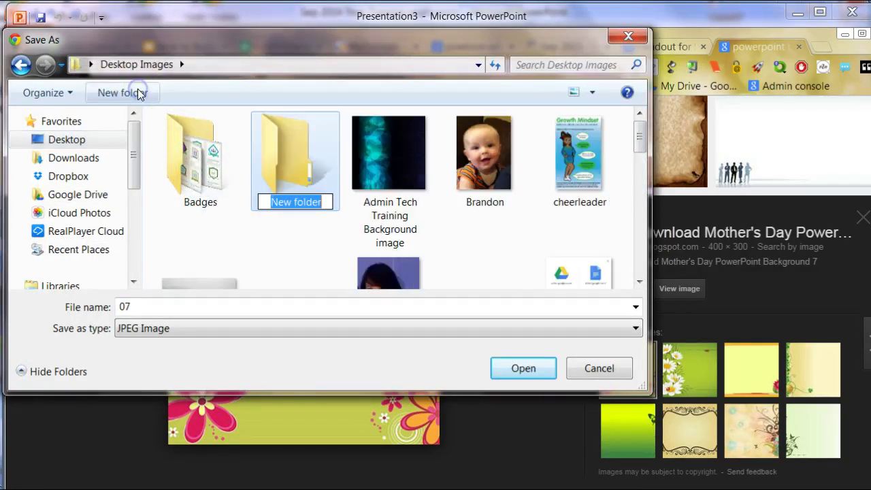
text(Power)
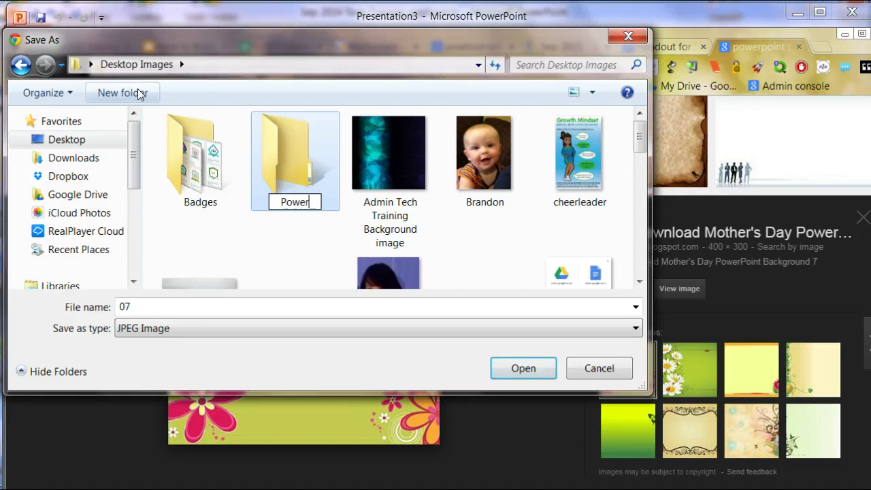
text(point)
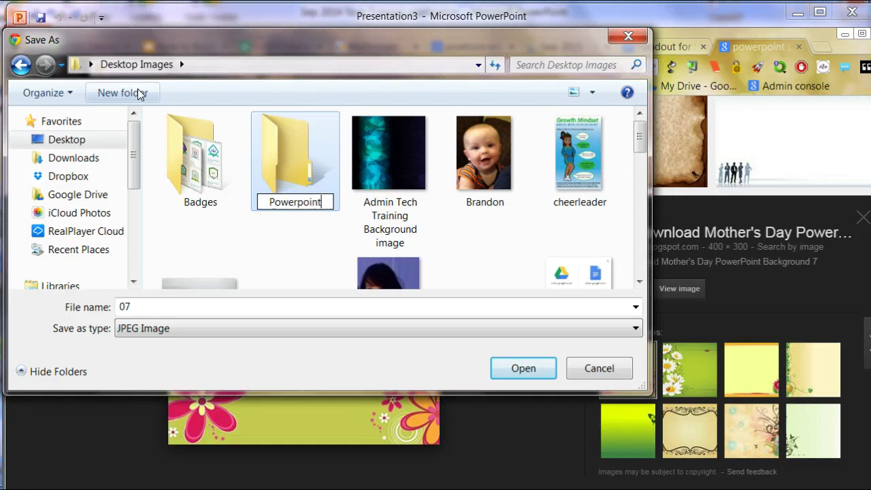
click(284, 136)
double_click(284, 136)
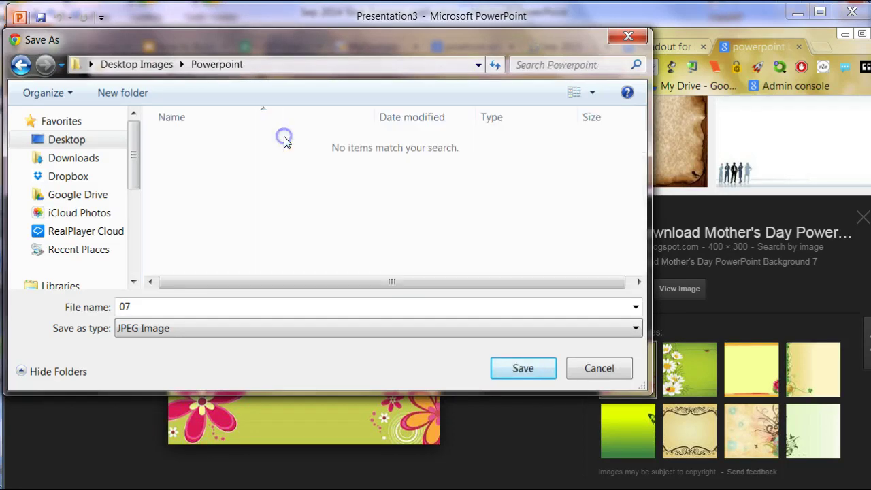
Save the flower image as a JPEG named "background 1" in the Powerpoint folder
click(109, 306)
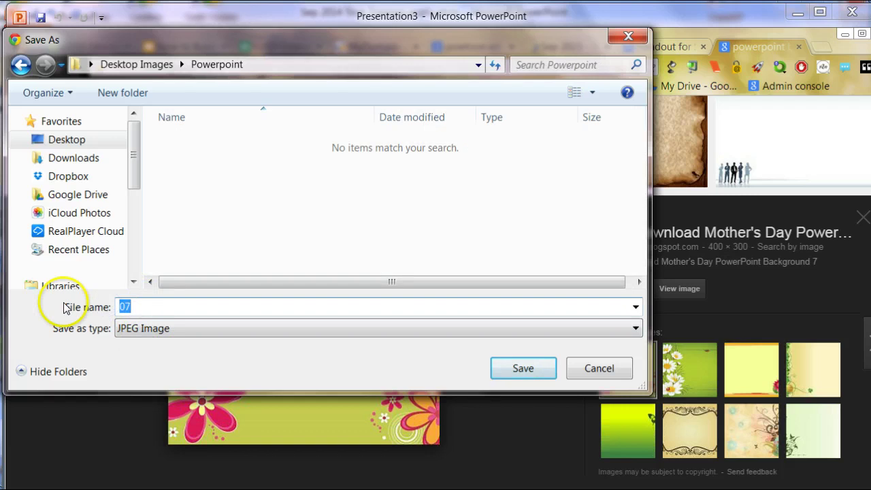
text(background 1)
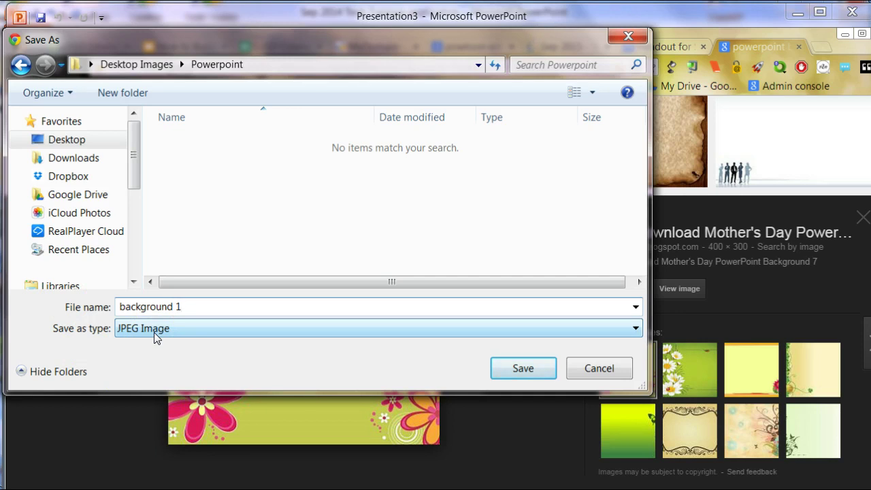
click(523, 368)
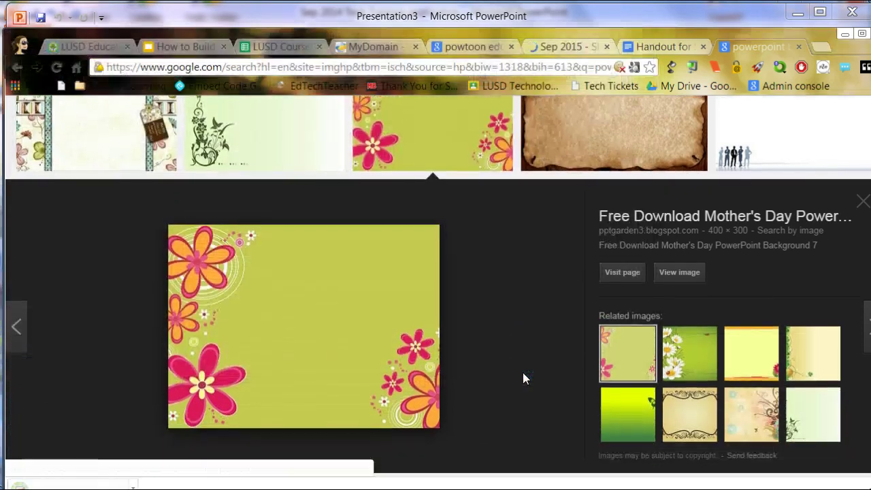
click(81, 30)
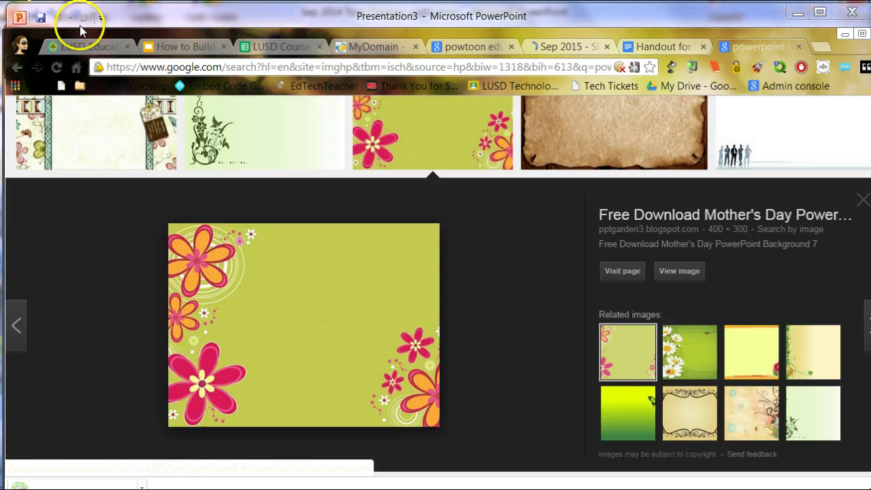
Switch back to the PowerPoint presentation and open the background formatting options for the blank title slide
click(843, 34)
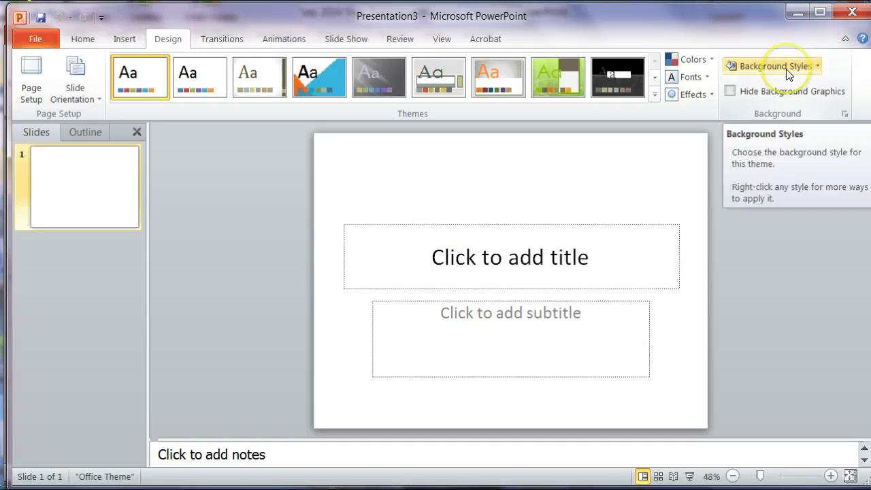
click(817, 66)
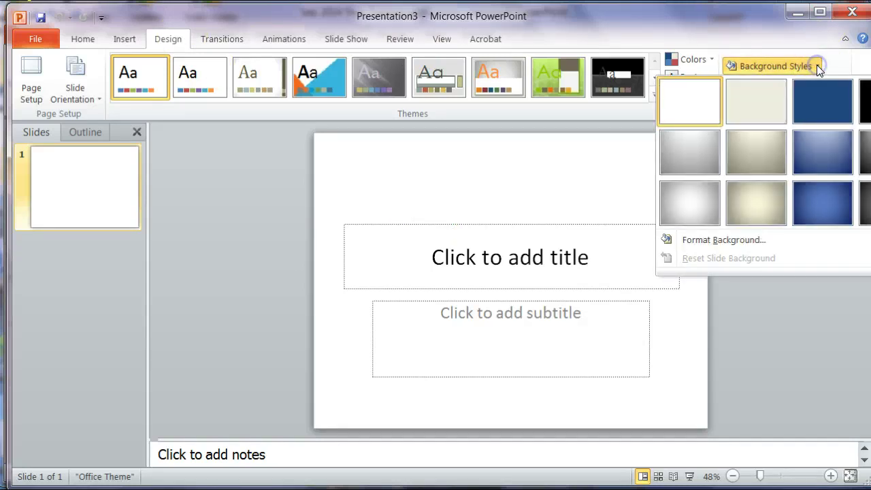
click(751, 239)
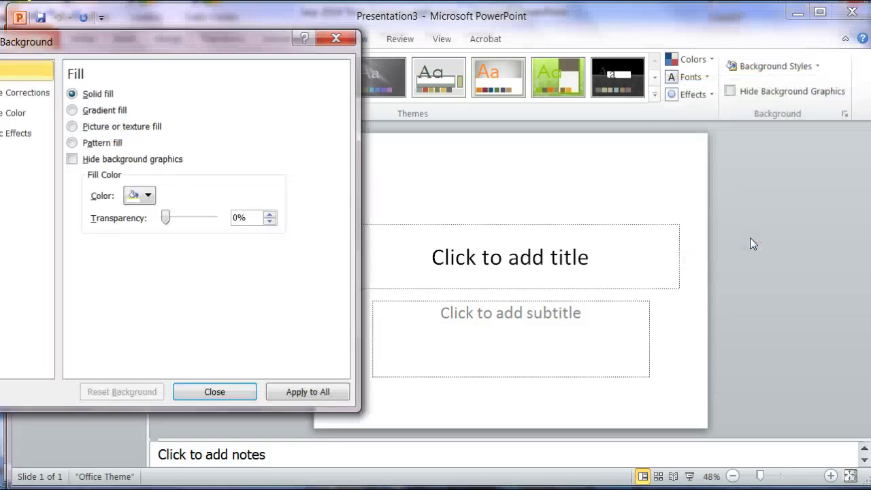
drag(137, 41, 207, 36)
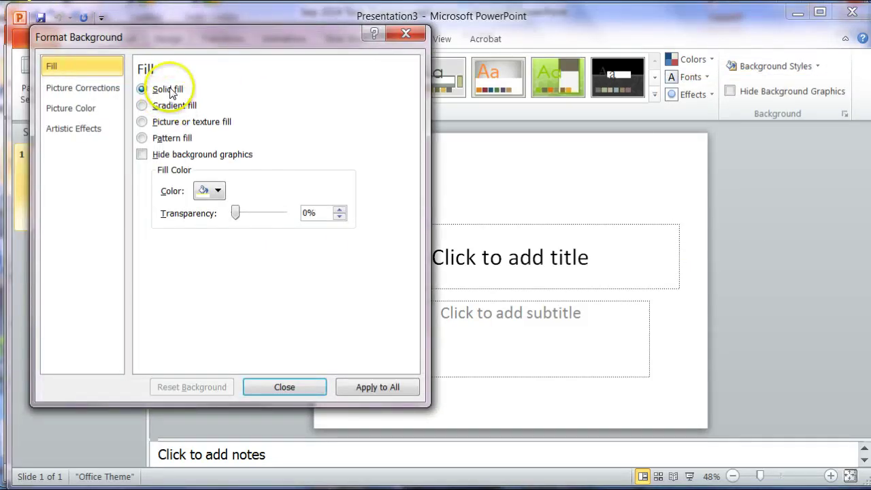
Try a red and a near-black theme colour as solid fill for the slide background
click(217, 191)
click(268, 238)
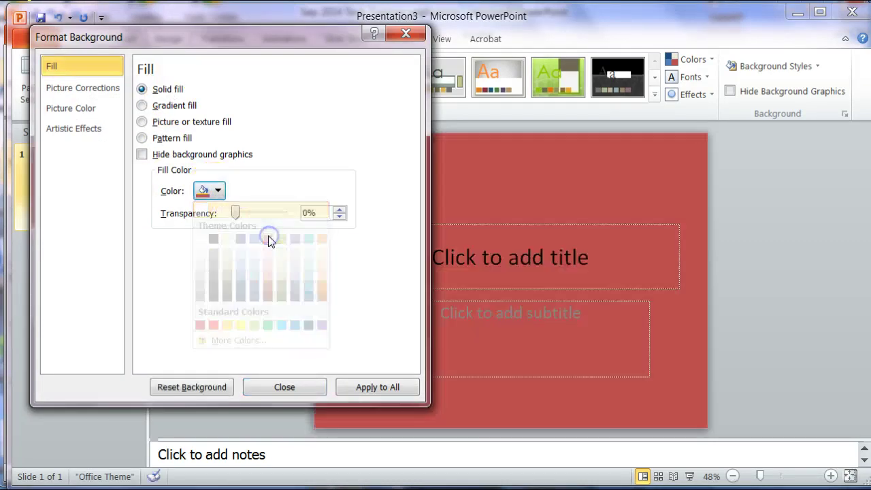
click(215, 191)
click(214, 282)
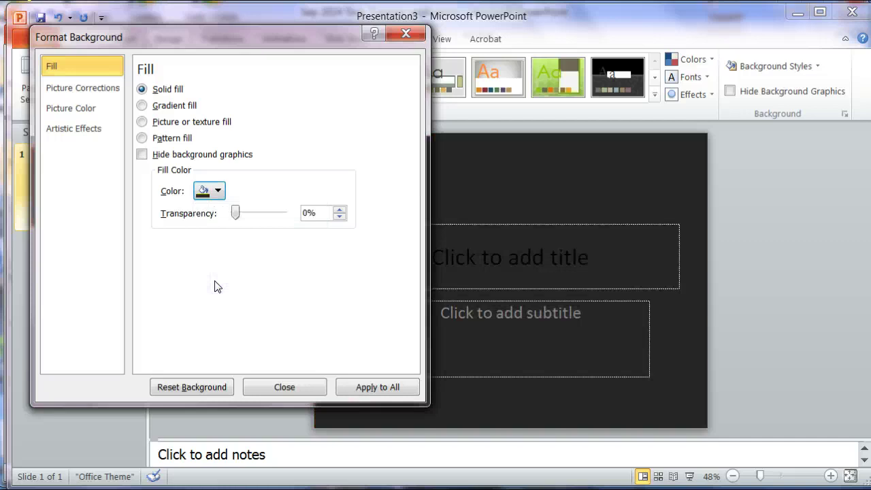
Try a linear gradient fill on the slide background and remove its middle gradient stop
click(142, 105)
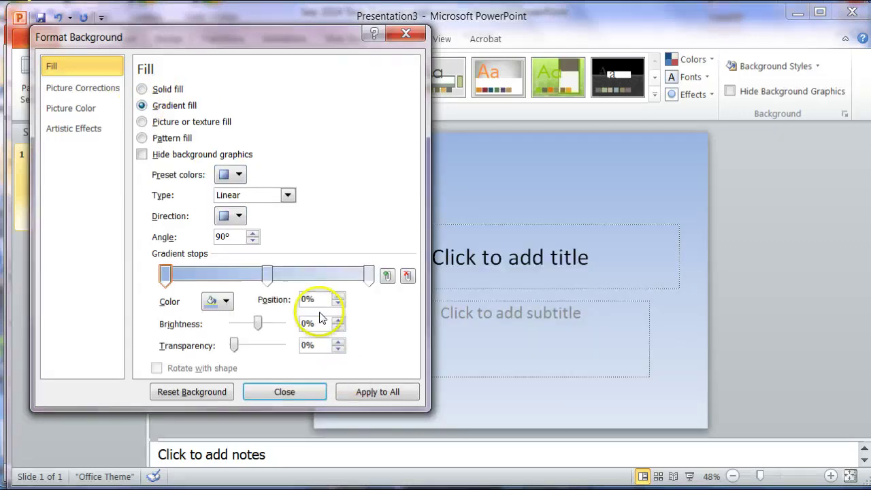
click(267, 276)
drag(267, 275, 262, 194)
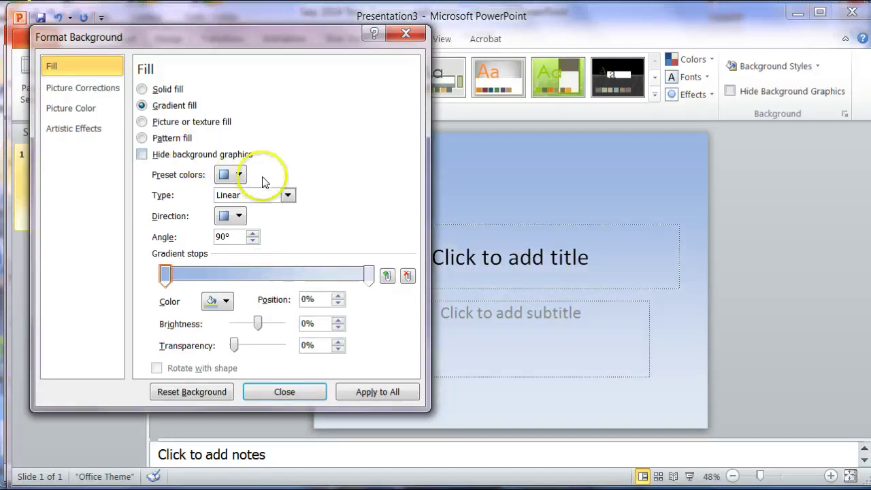
click(288, 196)
click(289, 197)
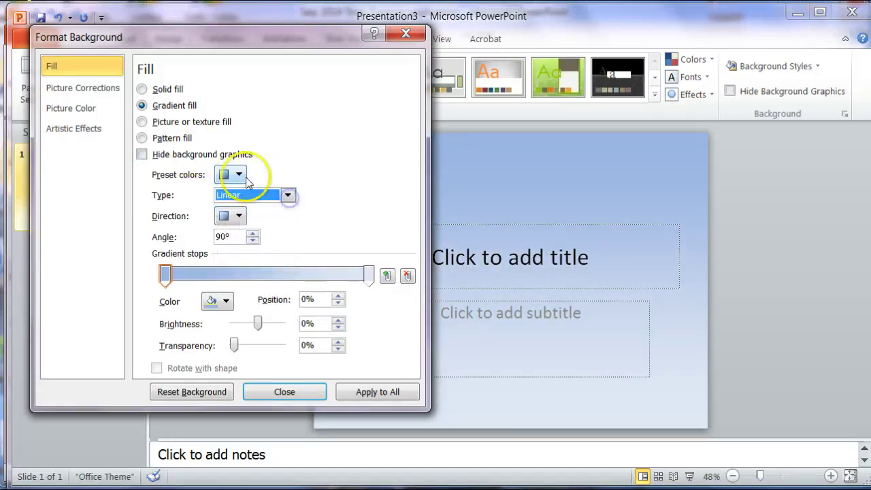
Fill the background with the flower picture from the Powerpoint folder in Desktop Images and apply it to all slides
click(142, 122)
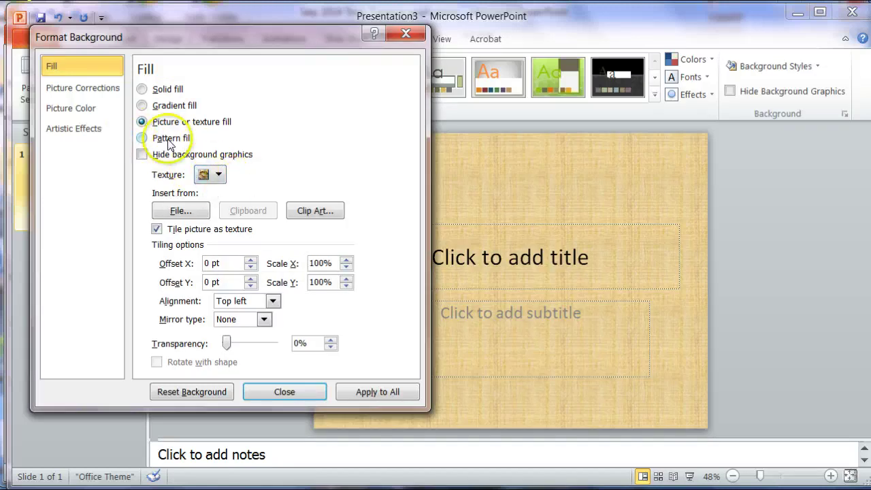
click(180, 212)
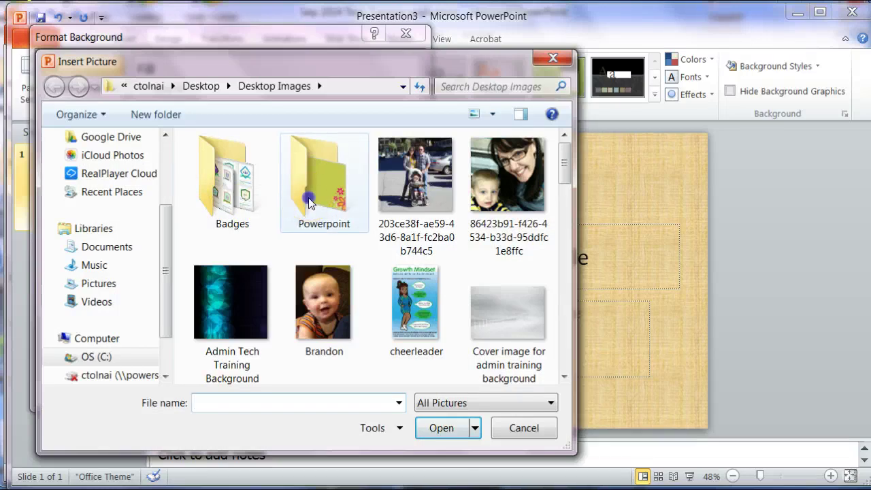
double_click(308, 197)
double_click(249, 179)
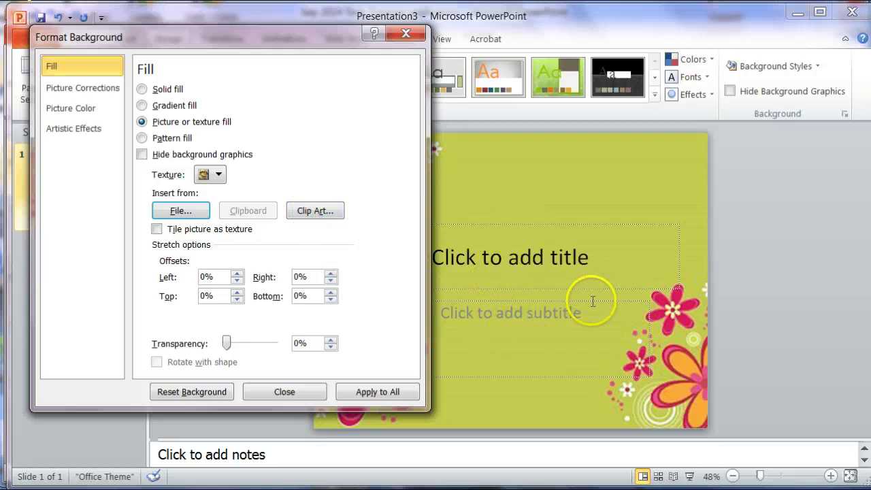
drag(301, 42, 230, 33)
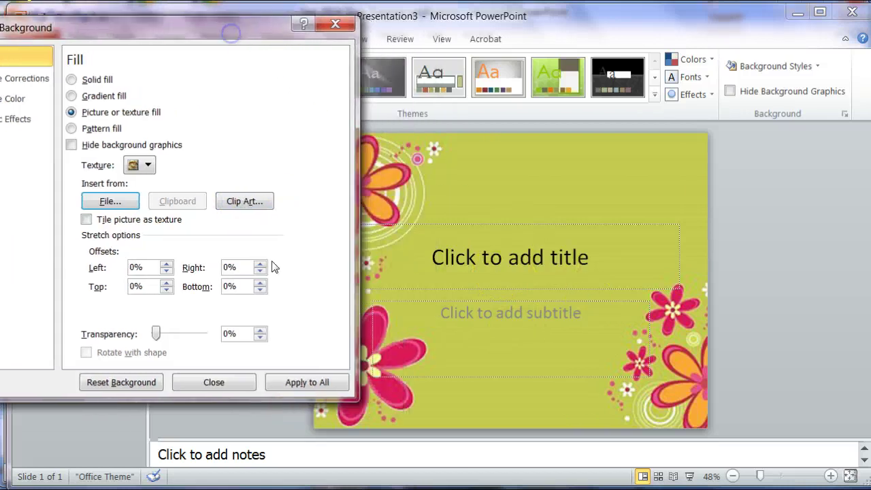
click(319, 383)
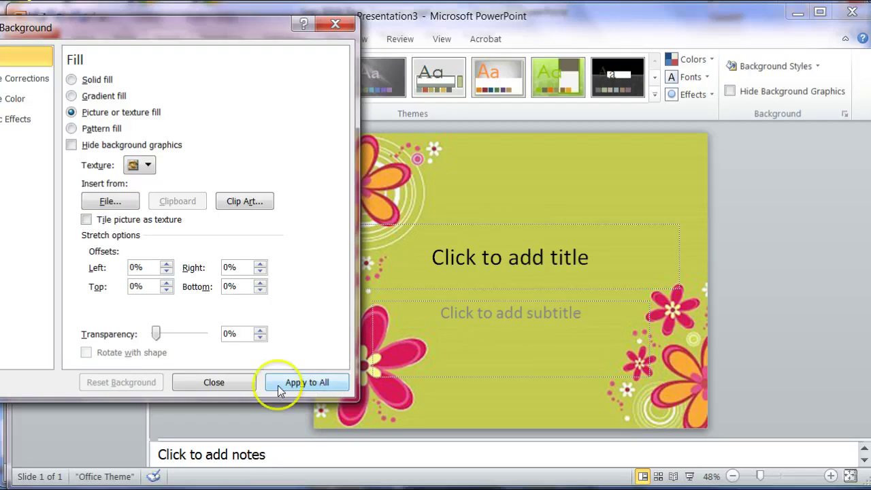
click(232, 385)
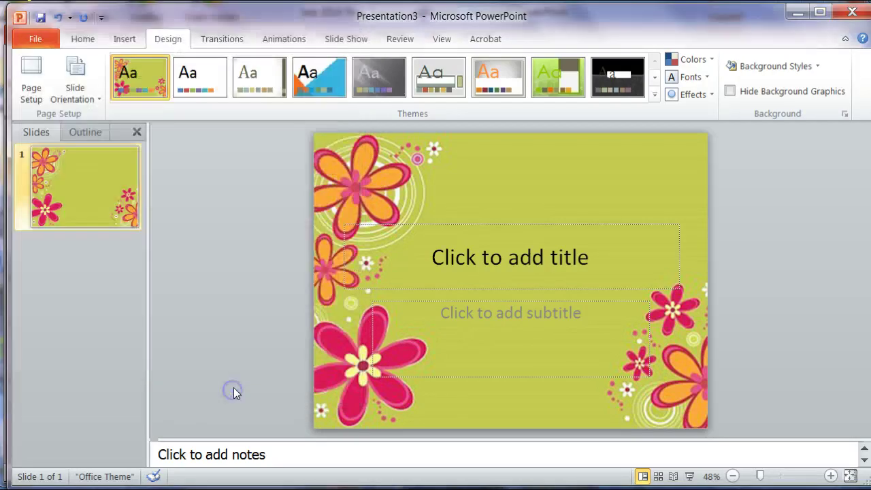
Add a Title and Content slide and a Comparison slide after the title slide
click(82, 39)
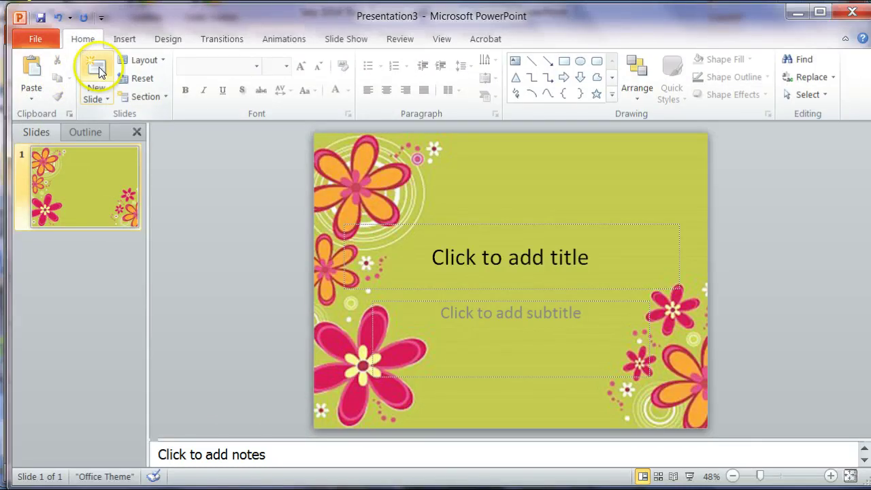
click(100, 63)
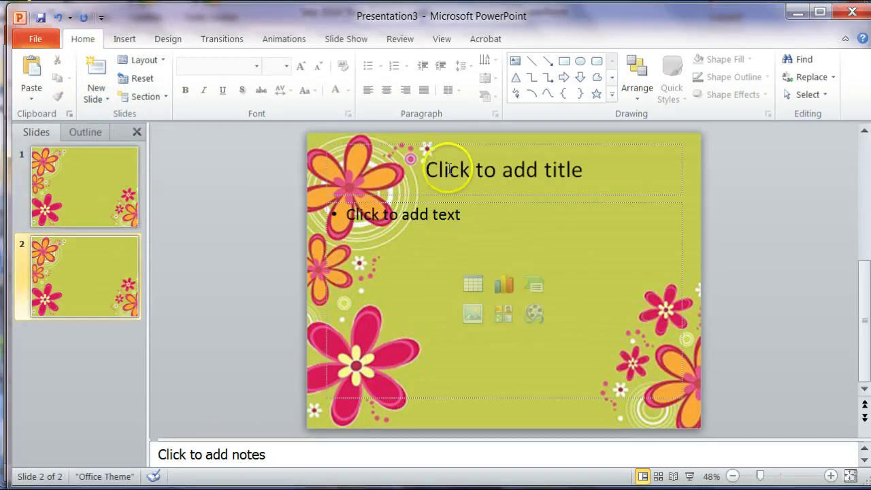
click(70, 188)
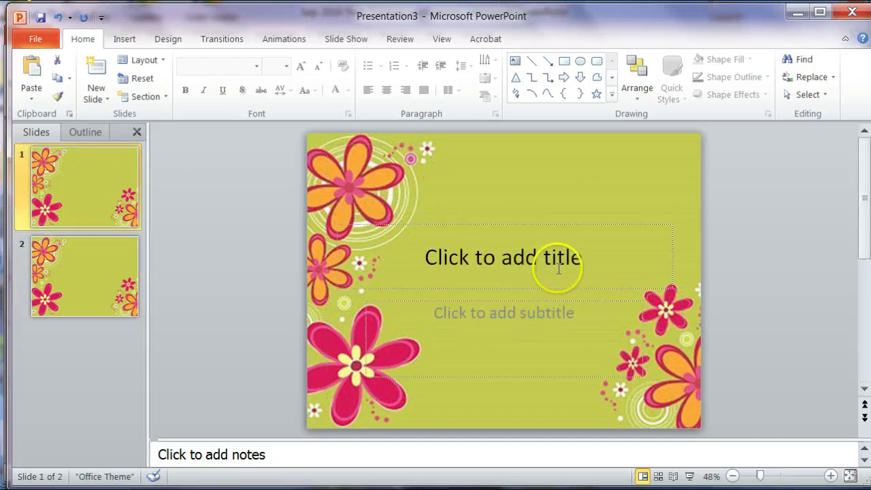
click(133, 290)
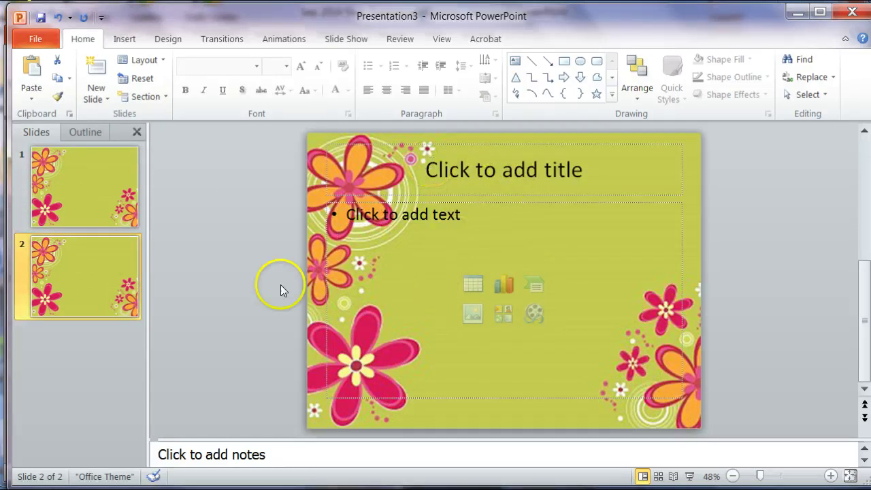
click(96, 96)
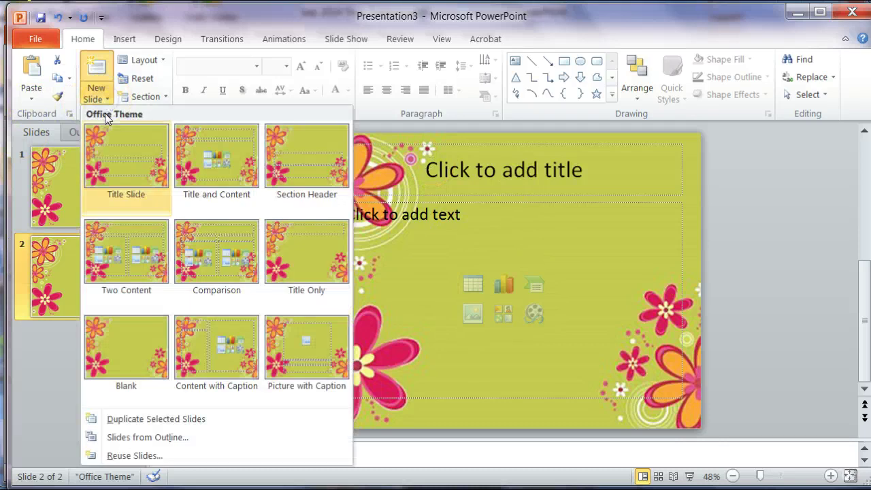
click(244, 271)
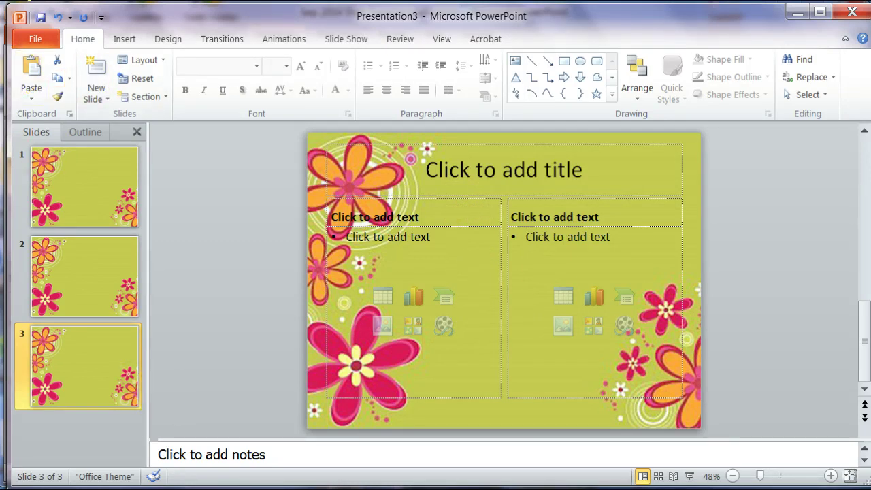
Switch to the Google Images results in Chrome and copy the flower background's image URL
click(796, 12)
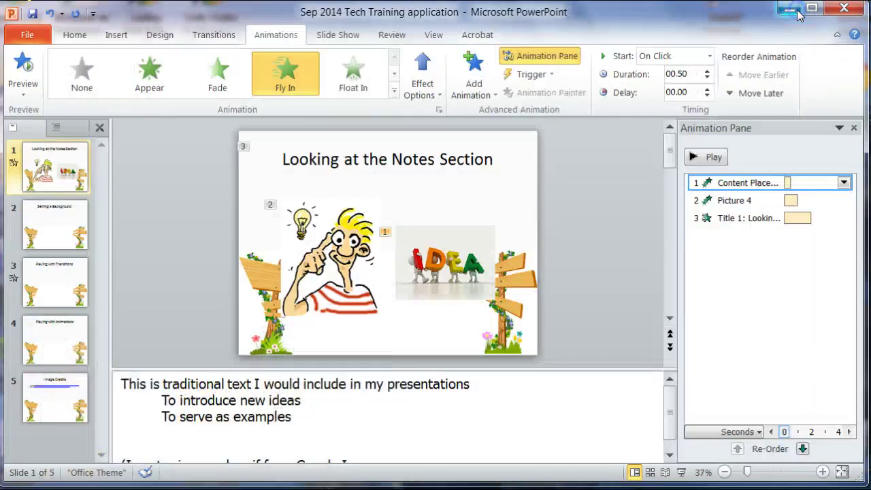
click(797, 13)
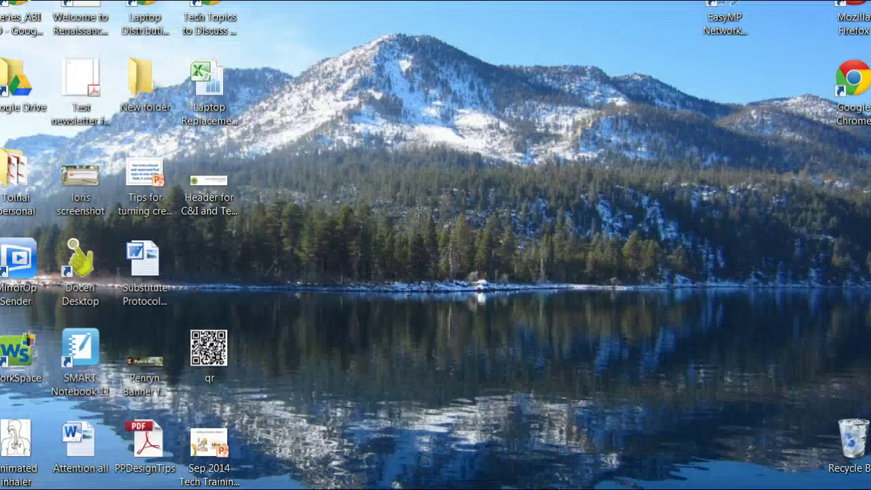
mouse_move(68, 486)
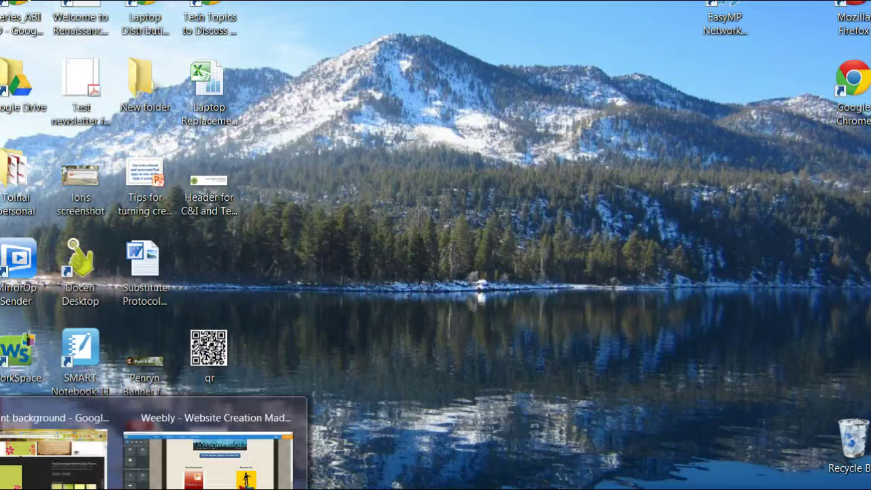
click(61, 459)
right_click(331, 292)
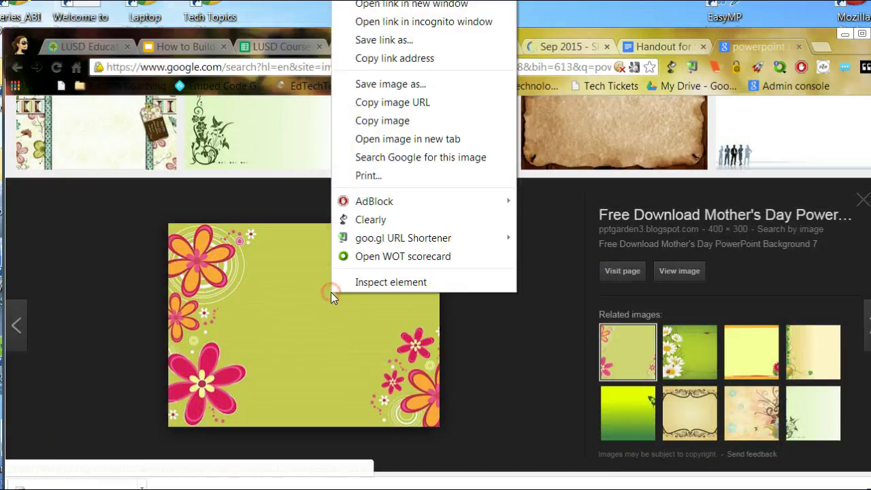
click(391, 103)
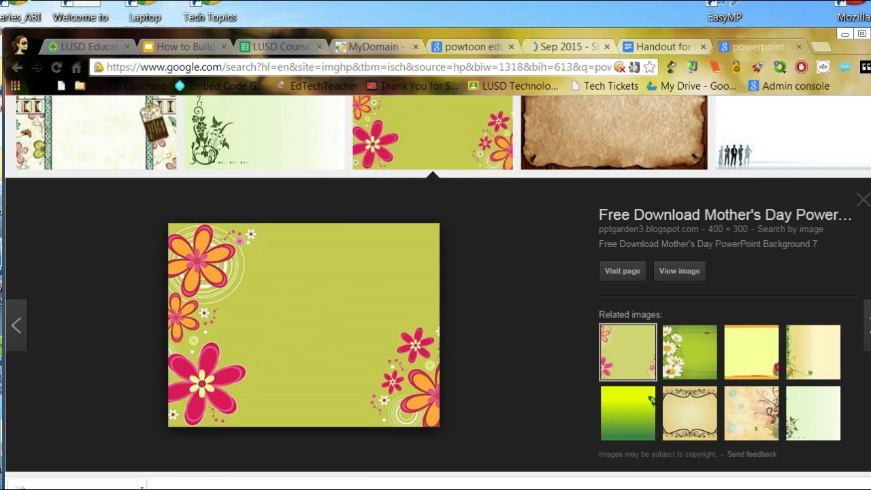
Return to Presentation3 in PowerPoint, add a Title and Content slide at the end and title it "Image Credits"
click(132, 476)
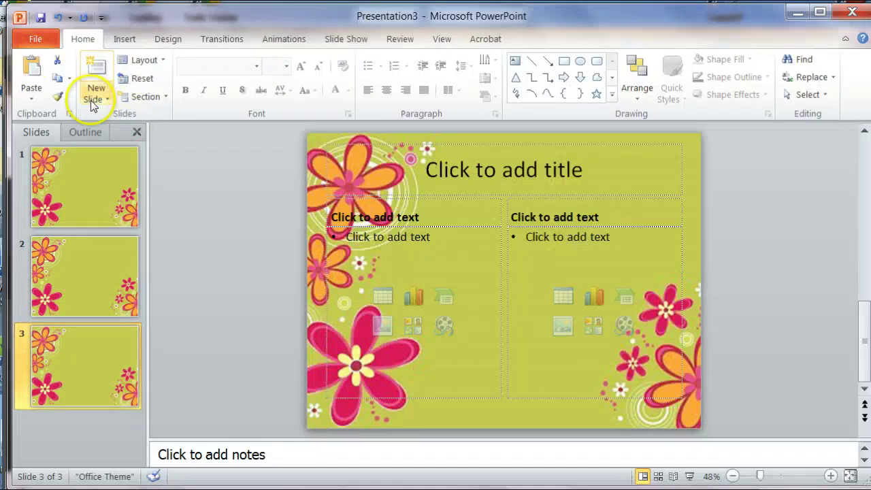
click(106, 94)
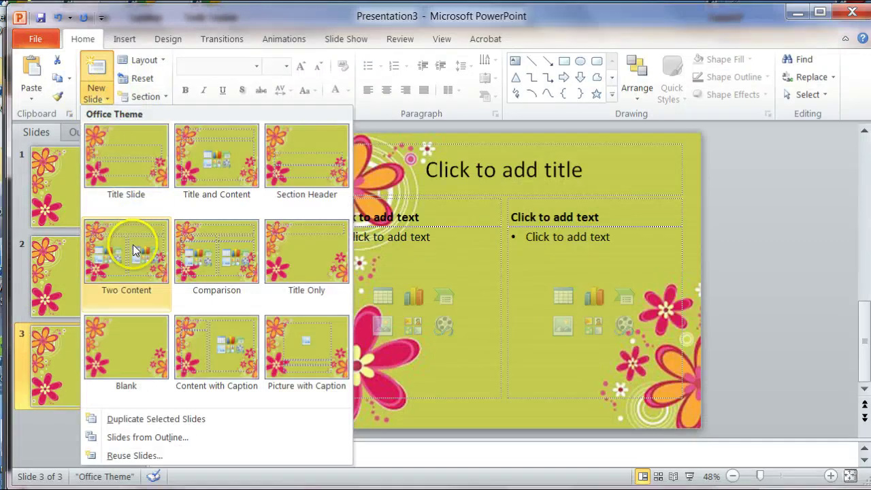
click(232, 170)
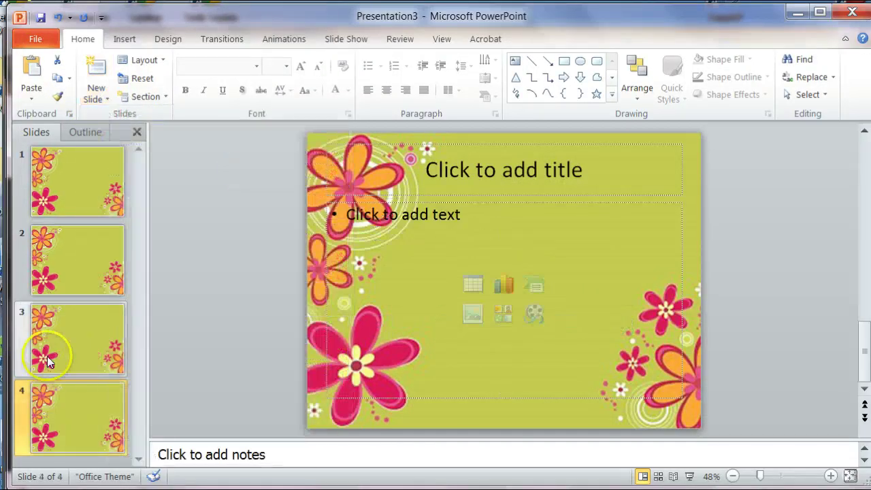
click(558, 169)
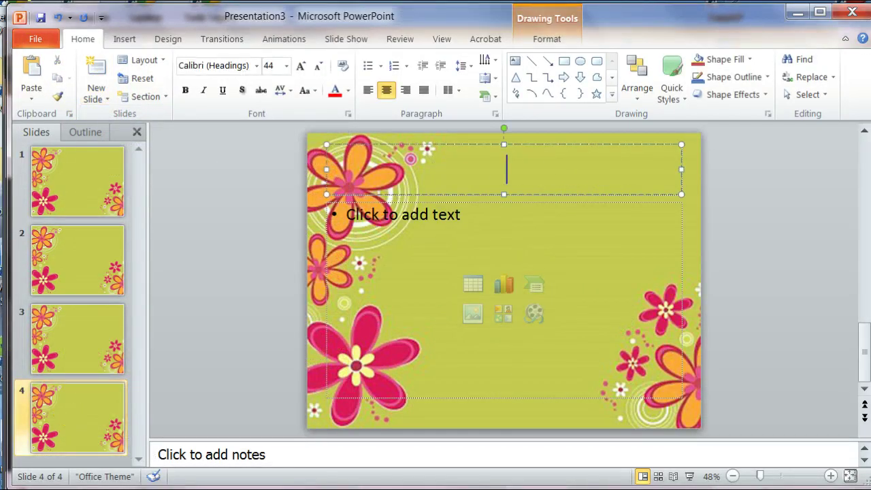
text(IMage)
key(BackSpace)
text(Credits)
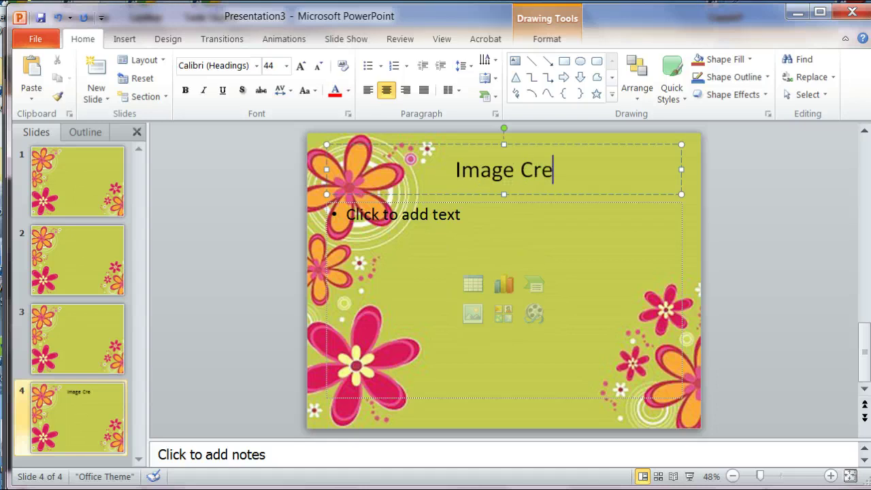
Enter "Background Image:" without a bullet in the Image Credits slide's body and paste the copied image URL behind it
click(493, 219)
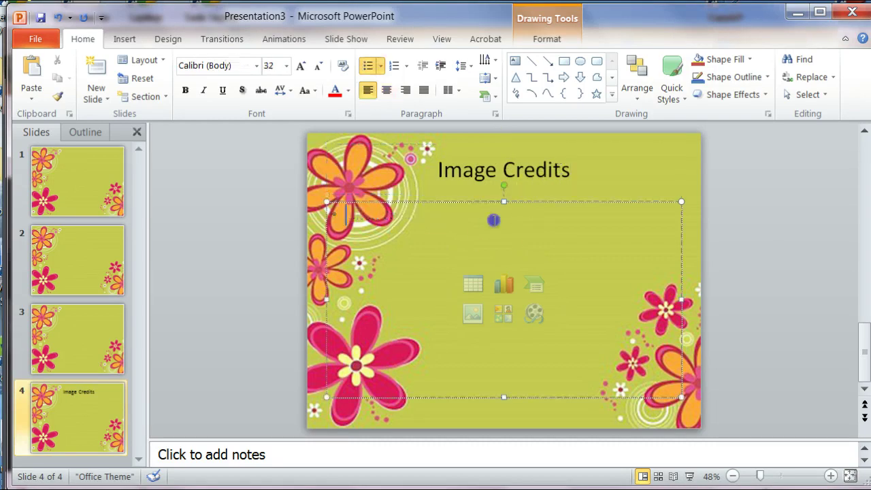
key(BackSpace)
text(Backgrou)
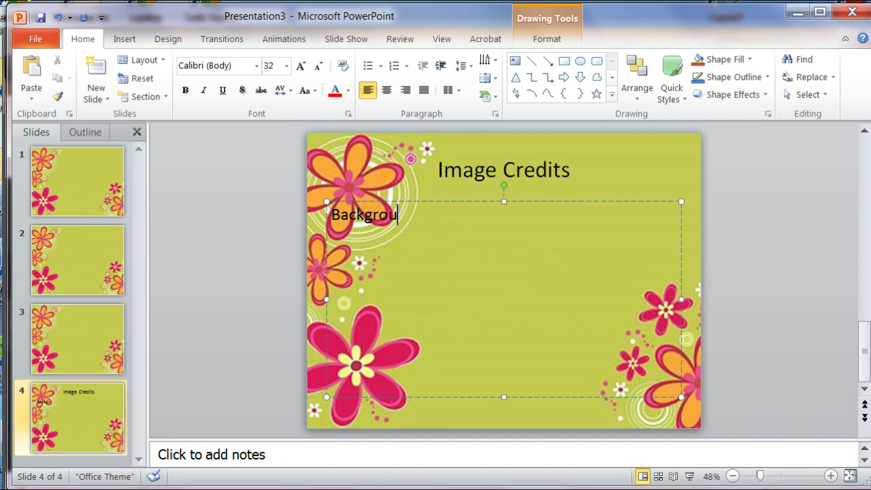
text(nd Image)
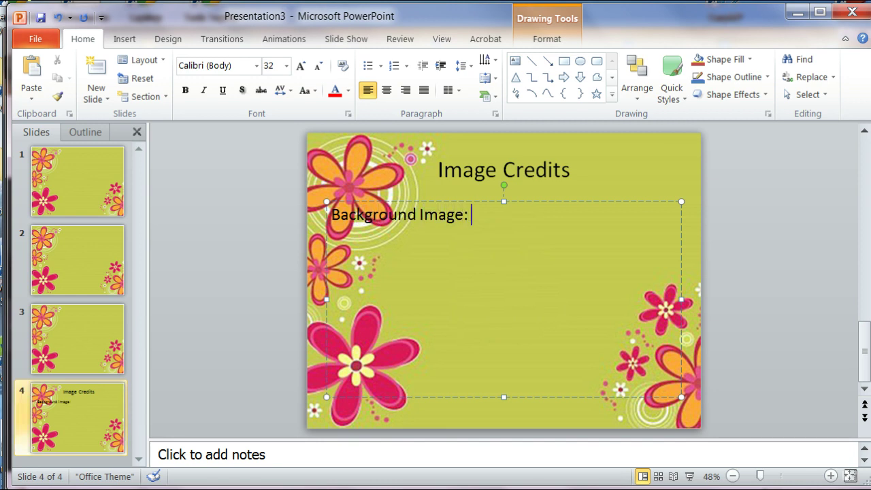
text(:)
key(ctrl+v)
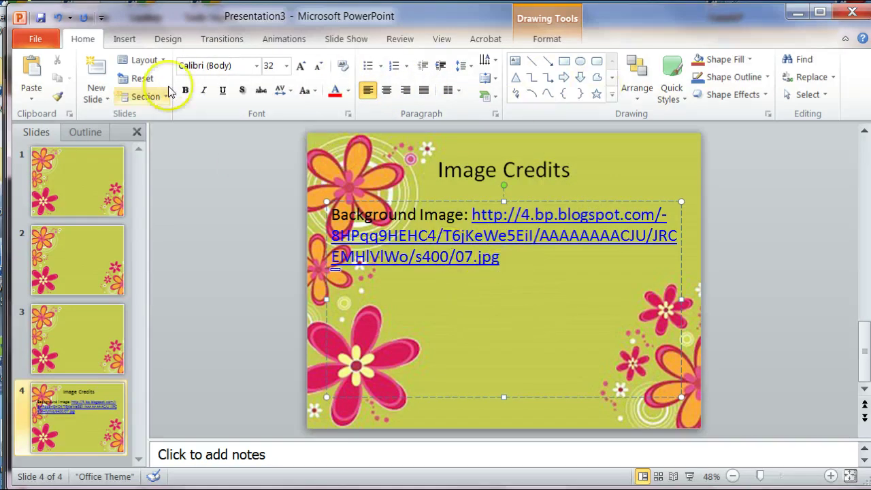
Give the Image Credits slide's body text box a solid light green fill so the credit text is readable over the background
click(563, 320)
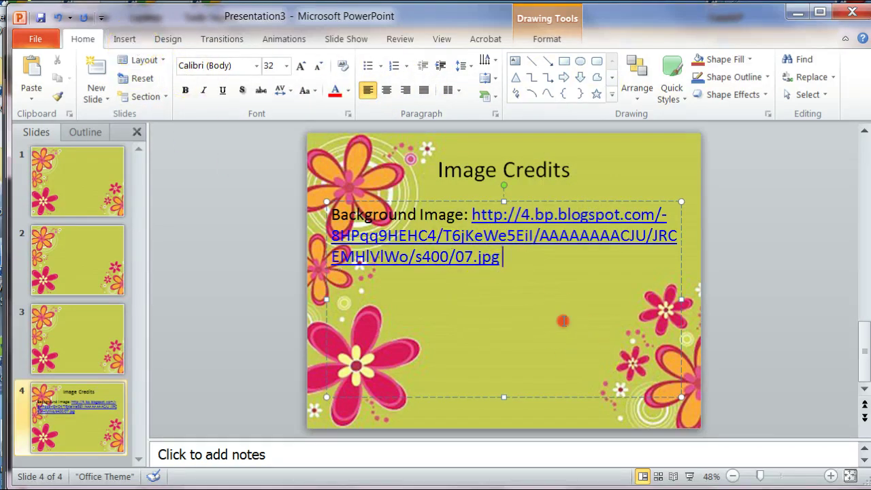
right_click(563, 320)
click(589, 315)
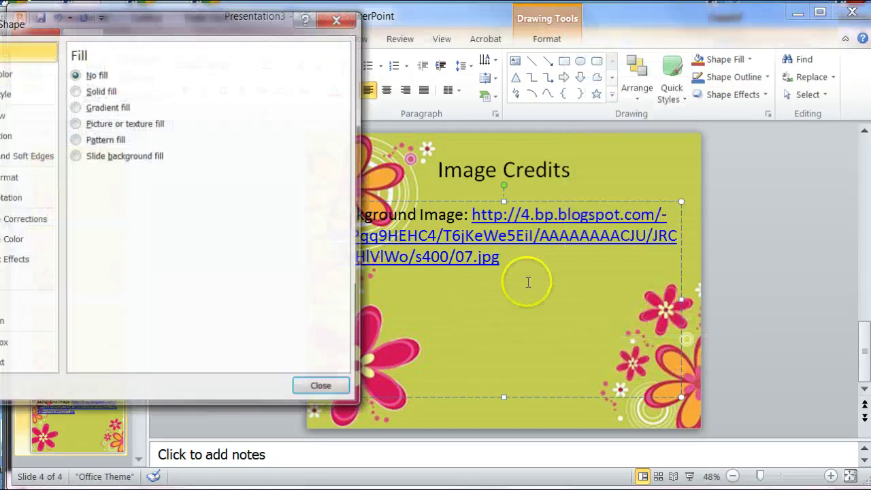
drag(117, 32, 181, 29)
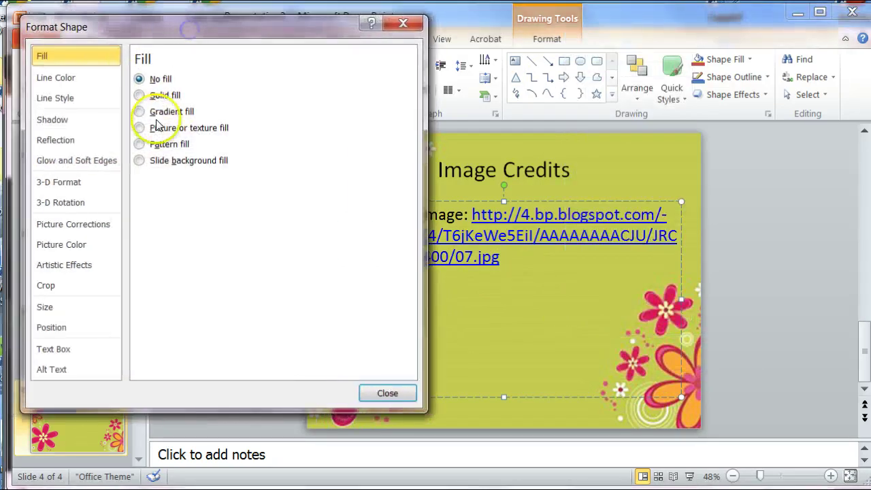
click(139, 95)
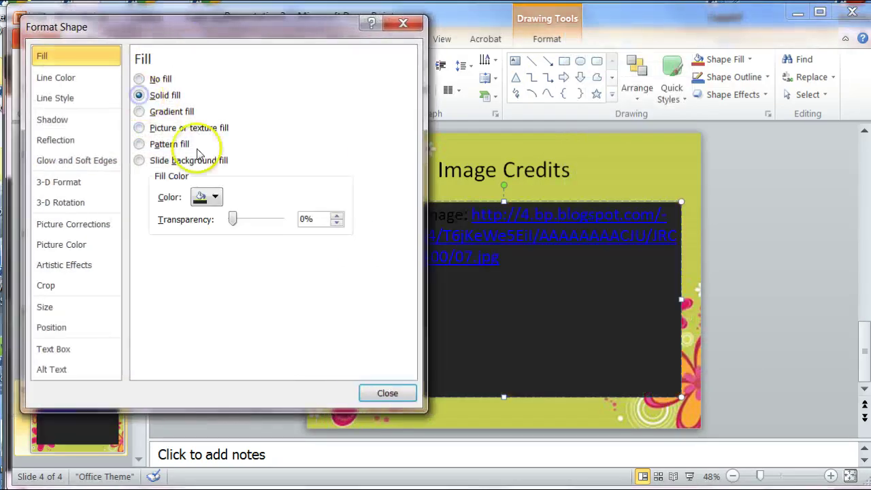
click(216, 198)
click(275, 251)
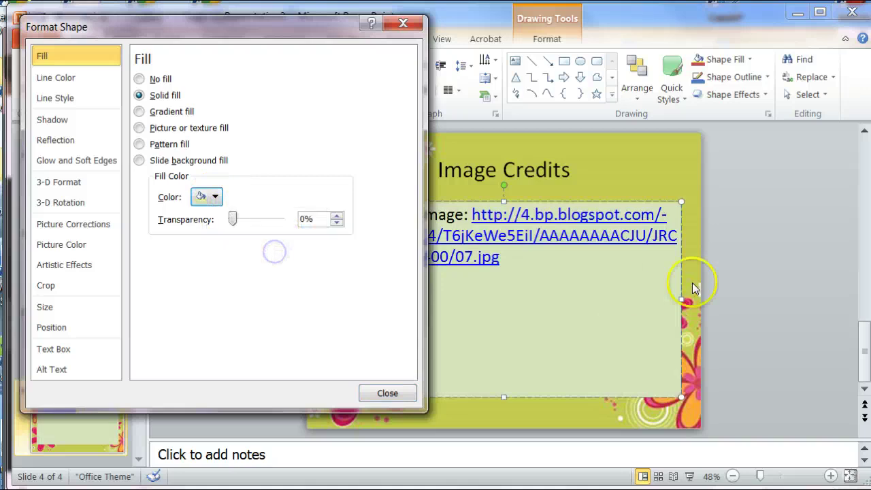
click(385, 393)
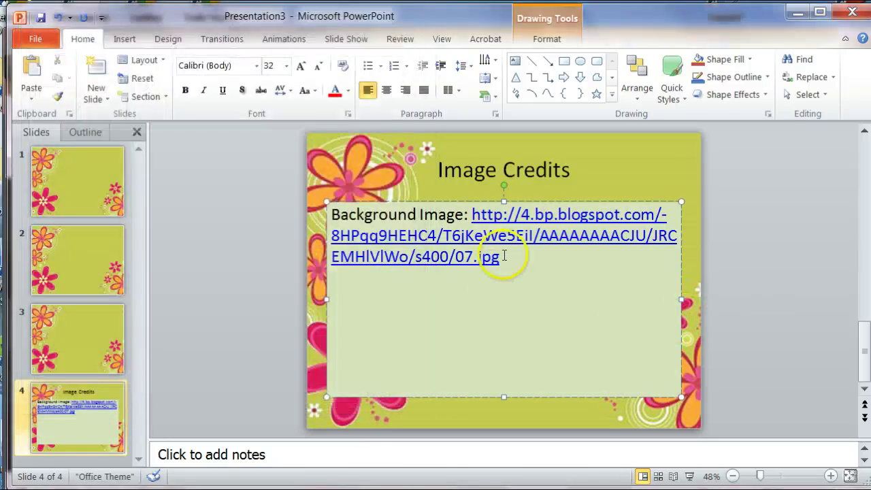
Set the font size of the whole background image credit line, including its URL, to 14 and deselect the text box
drag(504, 256, 332, 211)
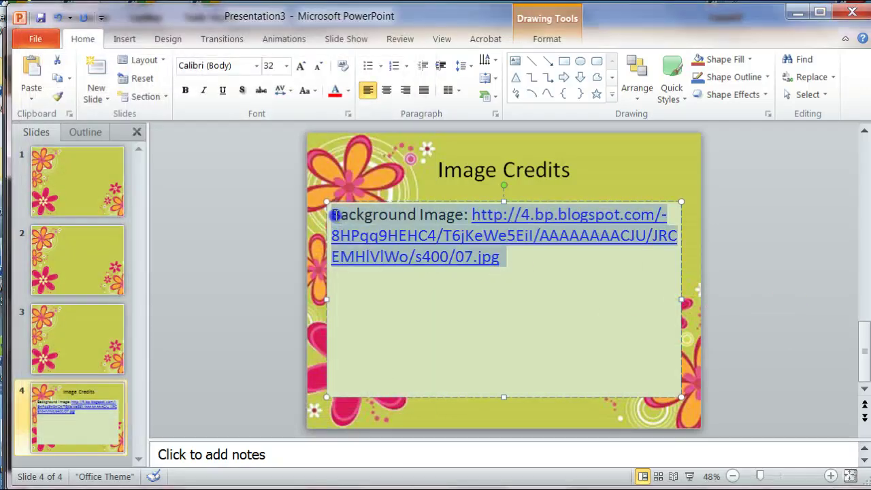
click(286, 66)
click(274, 166)
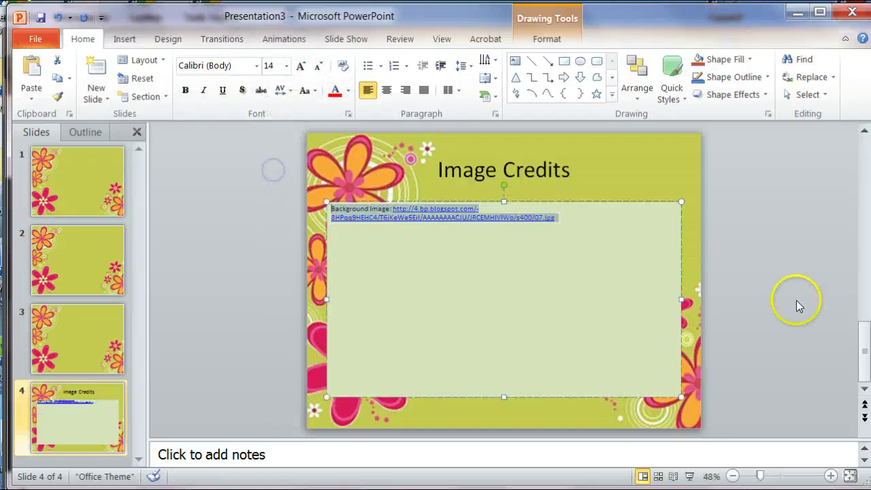
click(789, 311)
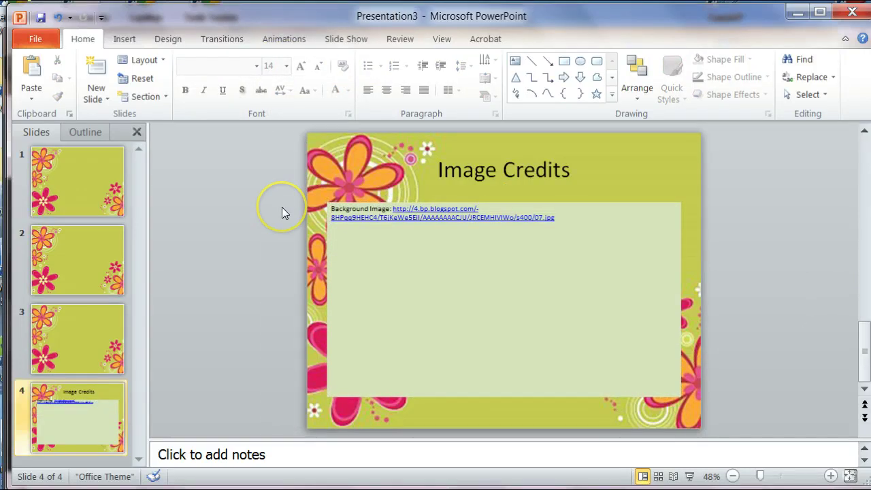